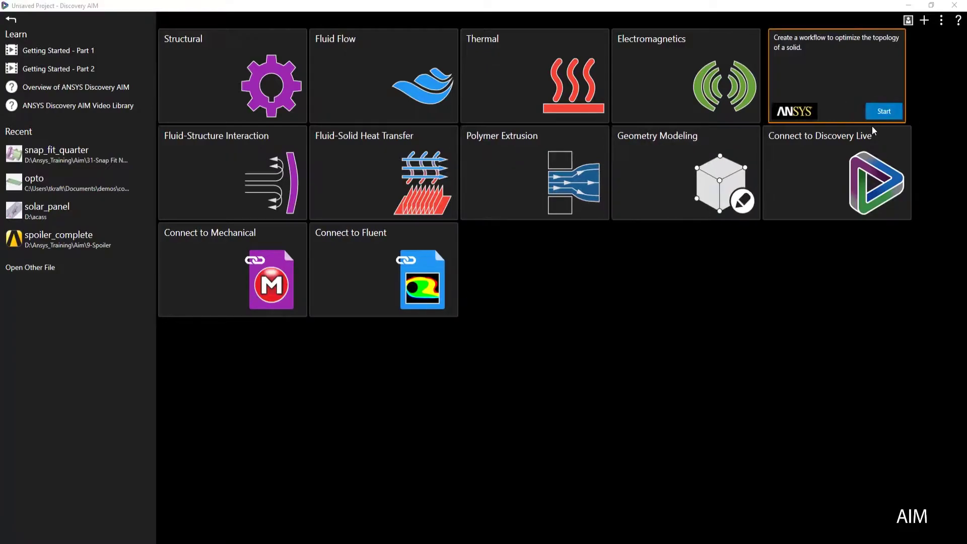
# Step: Start a new Structural study from the Discovery AIM start page
pyautogui.moveTo(277, 112)
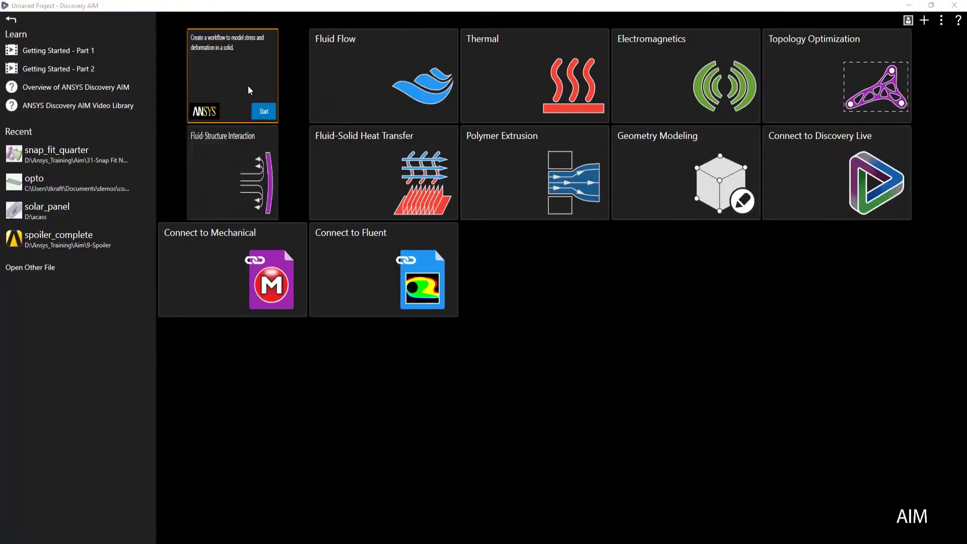
pyautogui.click(276, 111)
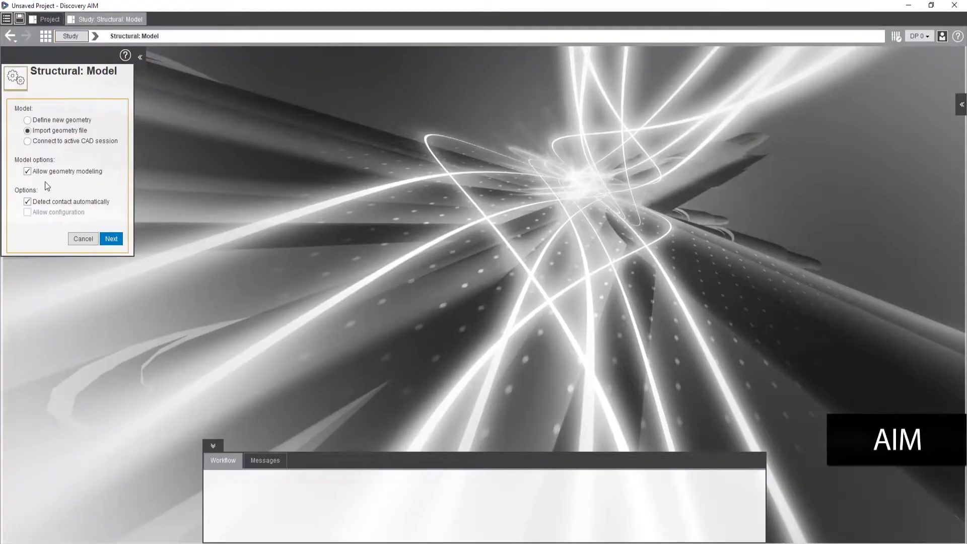
# Step: Import Simple Bracket.x_t as a static structural study and orbit the model
pyautogui.click(111, 239)
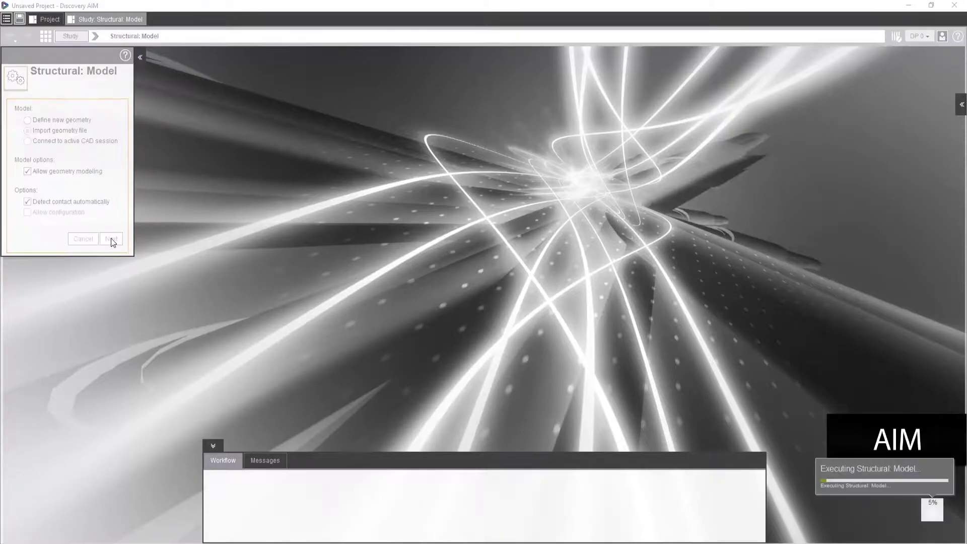
pyautogui.click(192, 96)
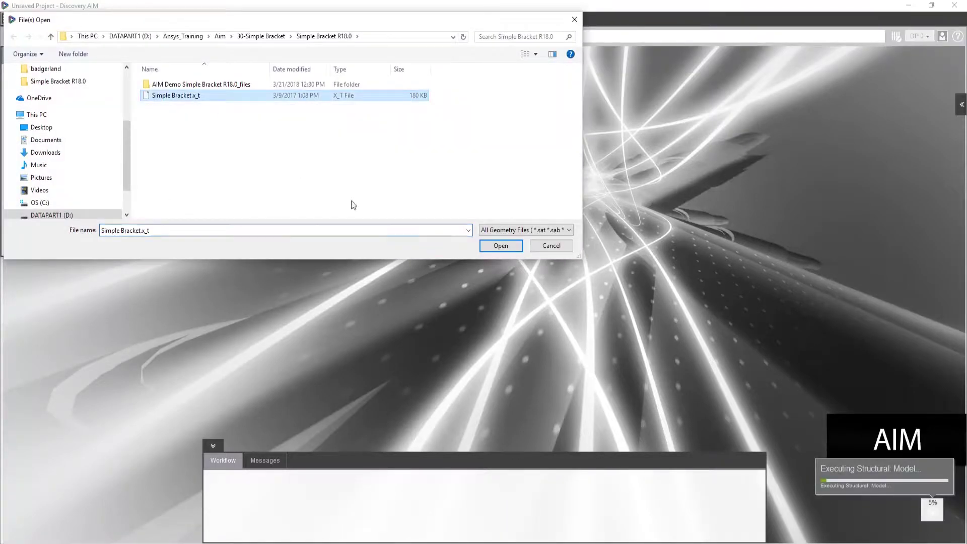
pyautogui.click(500, 246)
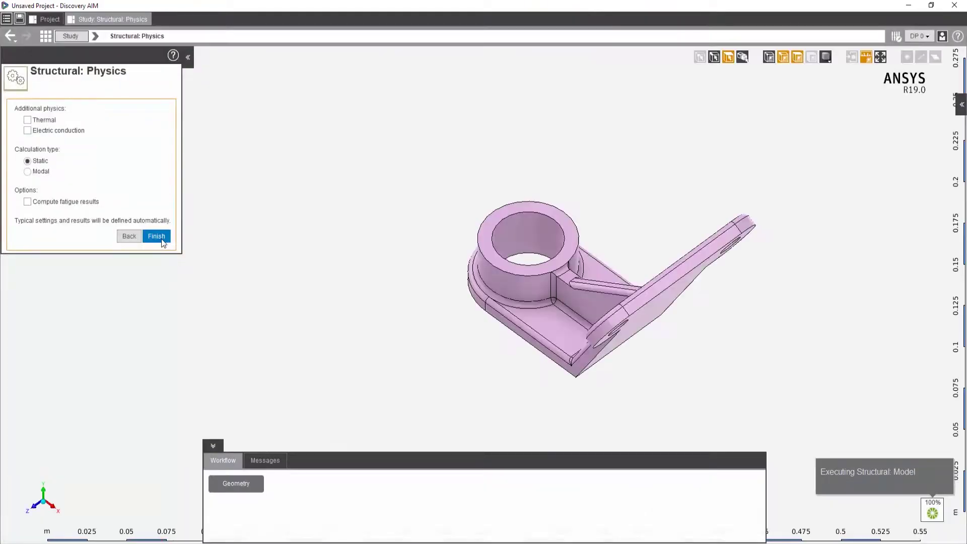
pyautogui.click(156, 236)
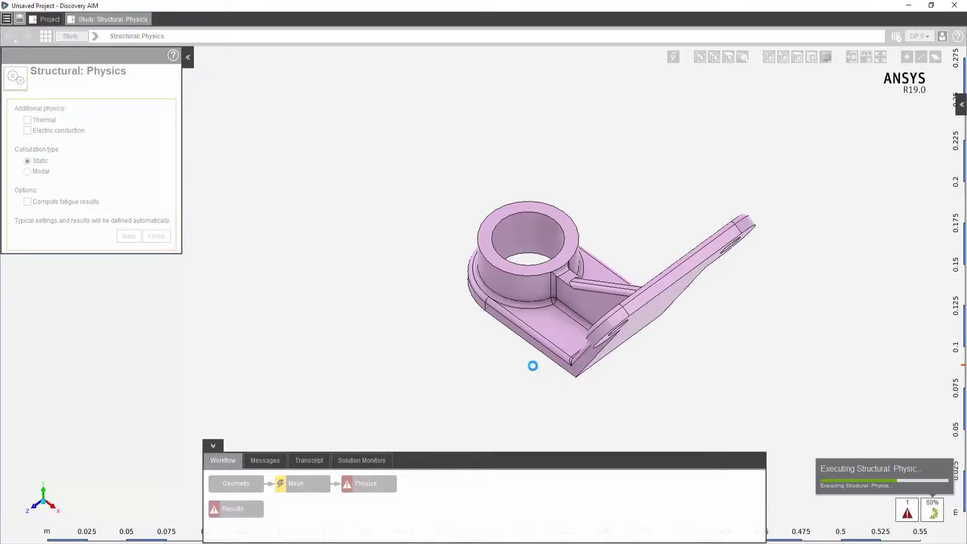
pyautogui.moveTo(551, 360); pyautogui.dragTo(391, 358, button='middle')
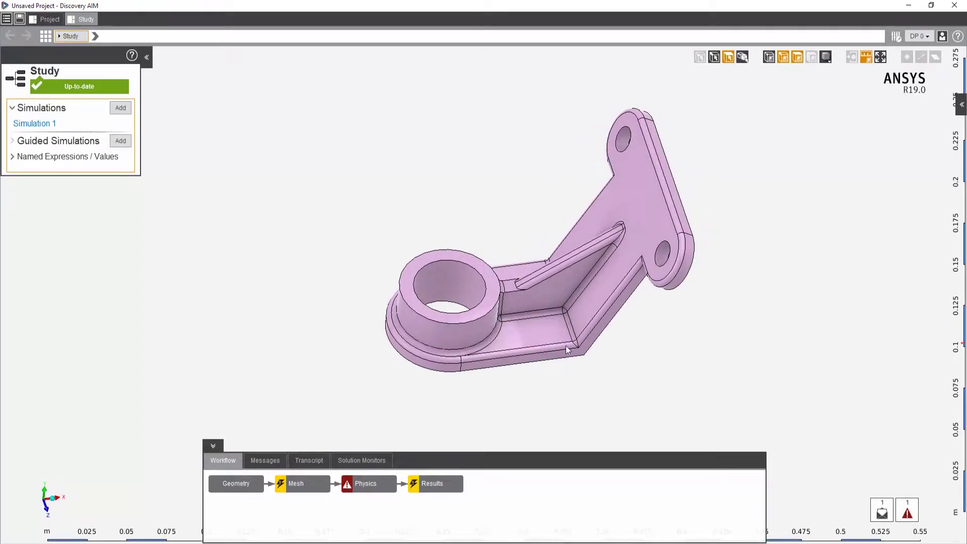
# Step: Review the Mesh and Physics settings with only typical properties shown, ending back on Mesh
pyautogui.click(311, 485)
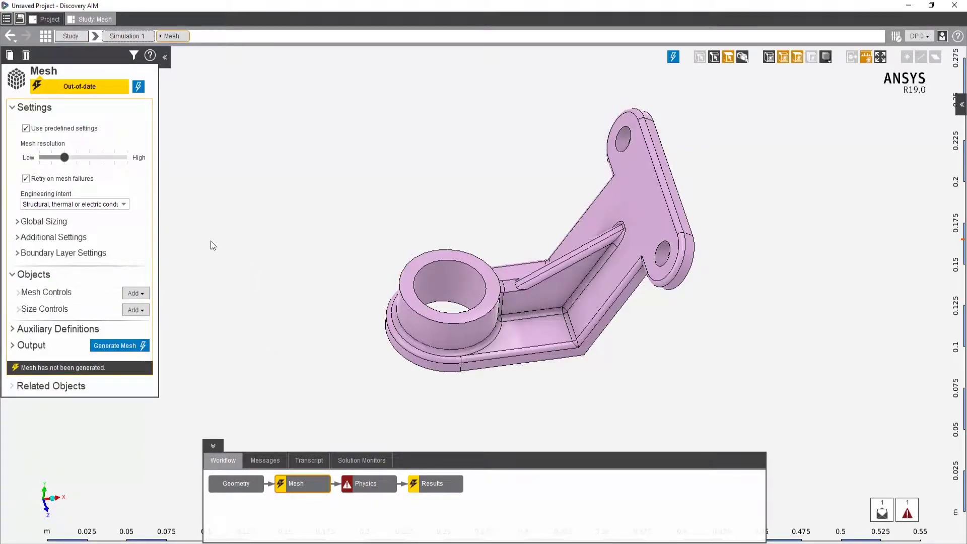
pyautogui.click(133, 55)
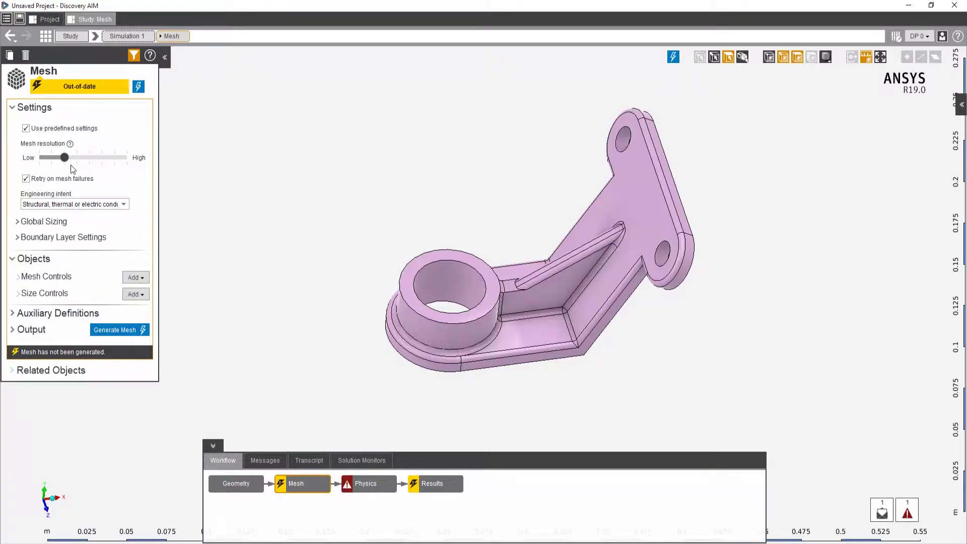
pyautogui.click(373, 479)
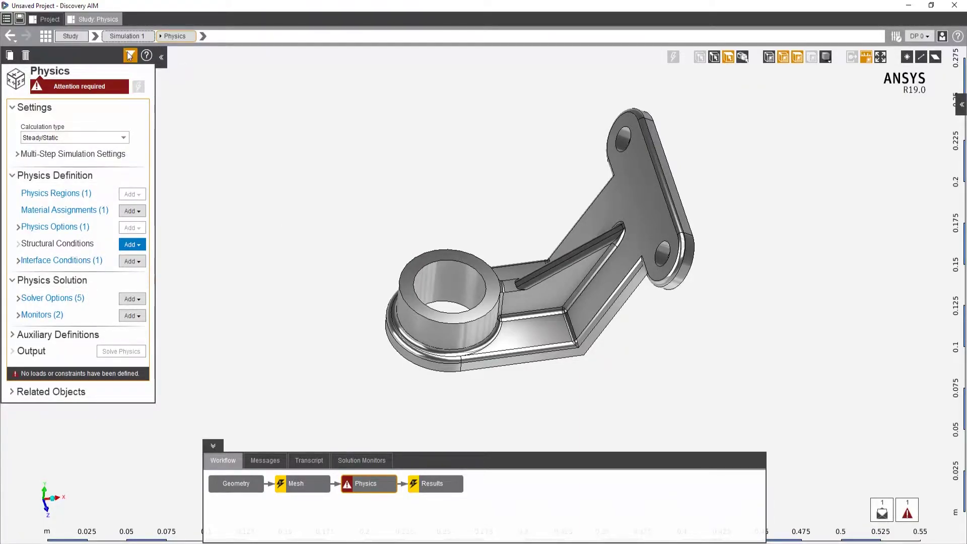
pyautogui.click(315, 484)
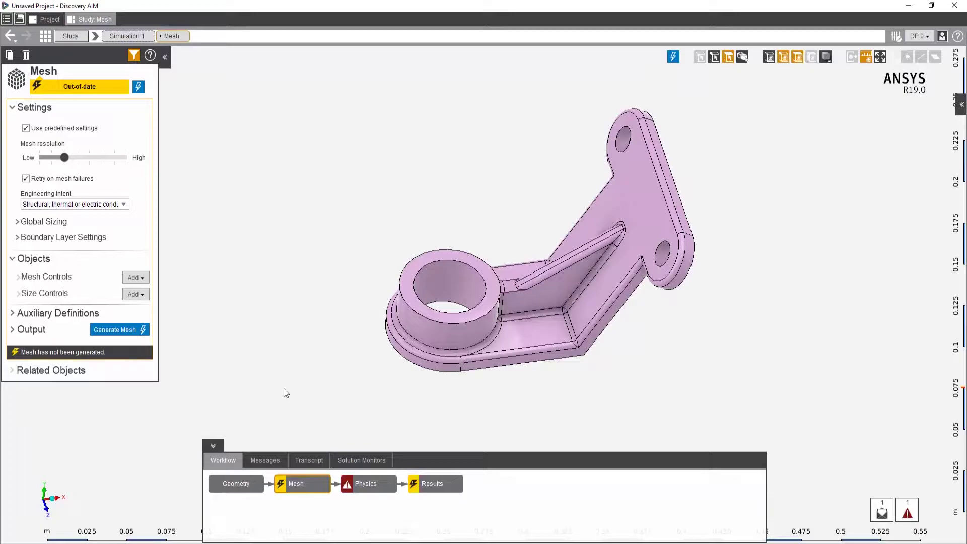
# Step: Show all mesh properties and inspect Global Sizing and Additional Settings, keeping predefined settings on
pyautogui.click(133, 55)
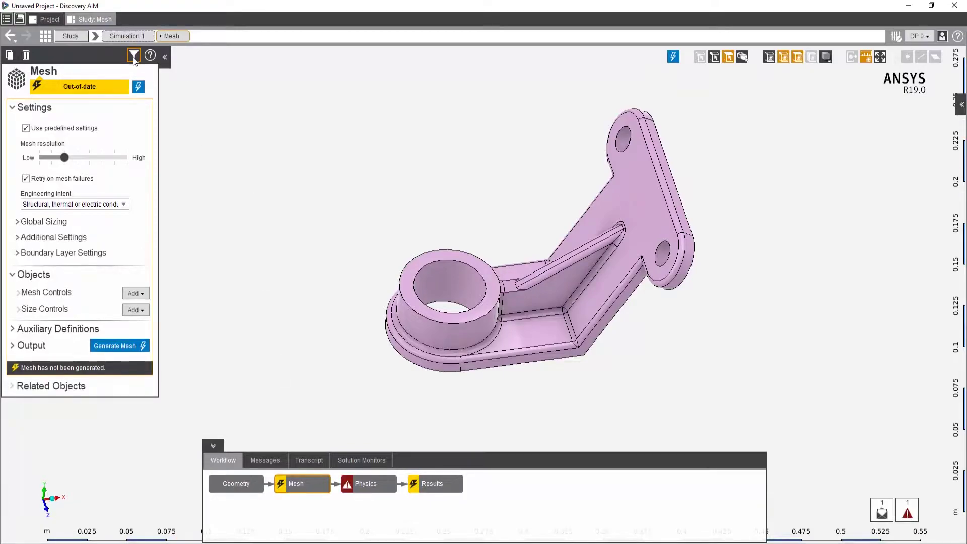
pyautogui.click(25, 129)
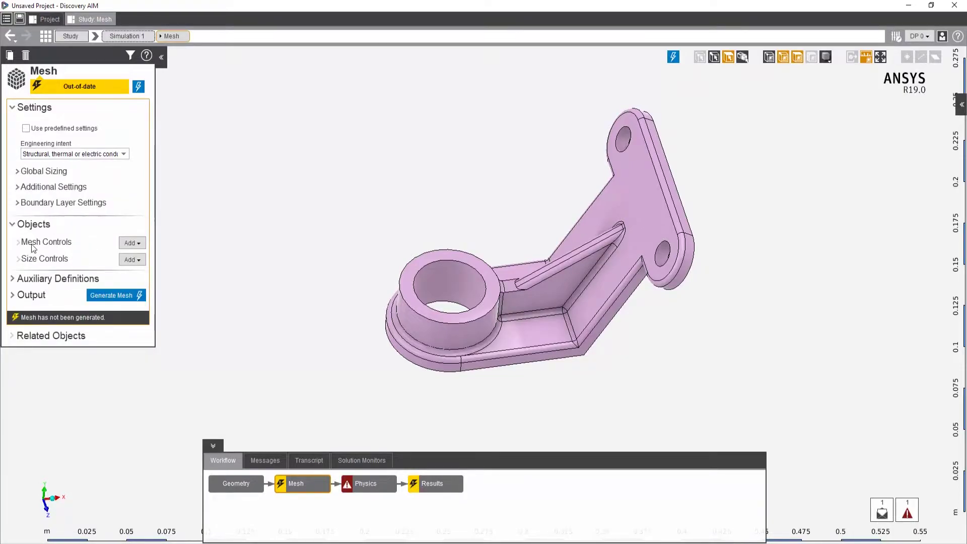
pyautogui.click(18, 171)
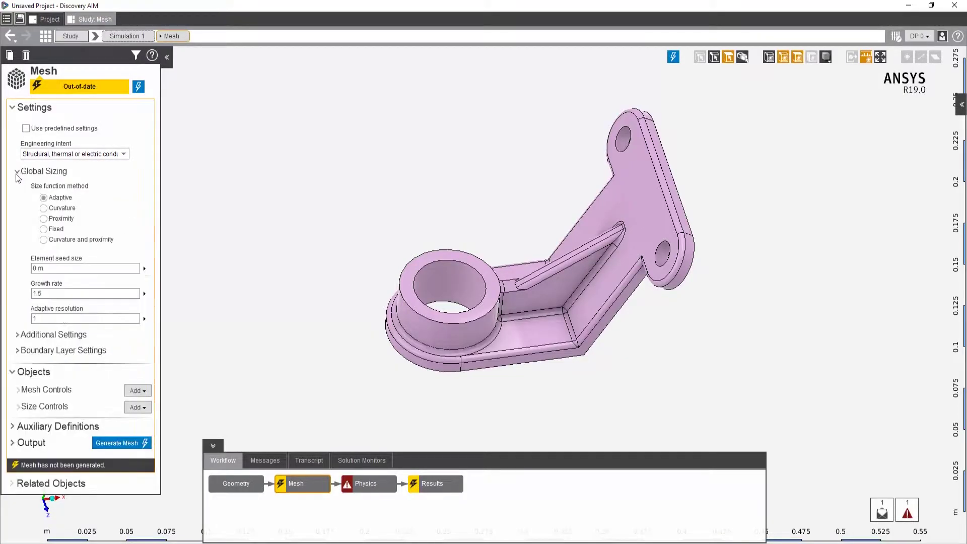
pyautogui.click(20, 335)
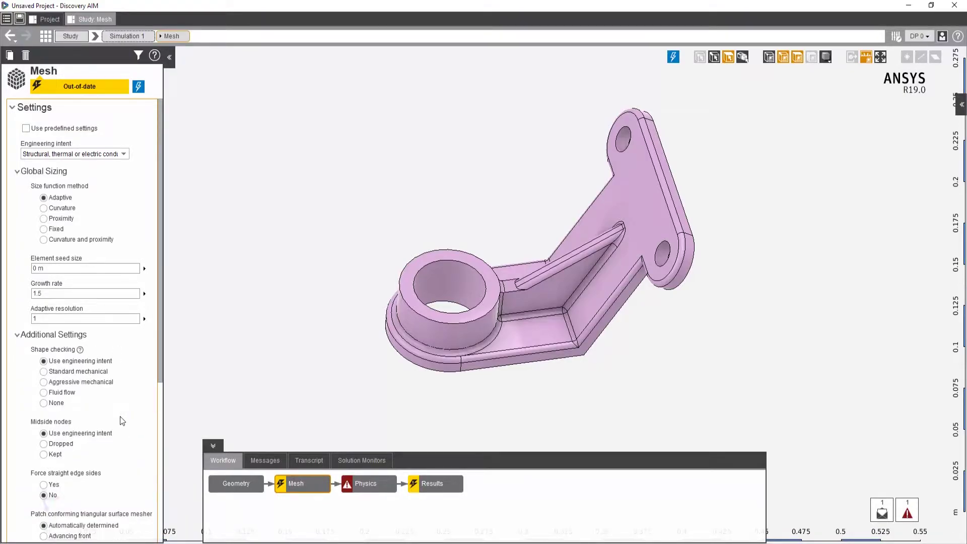
pyautogui.click(26, 130)
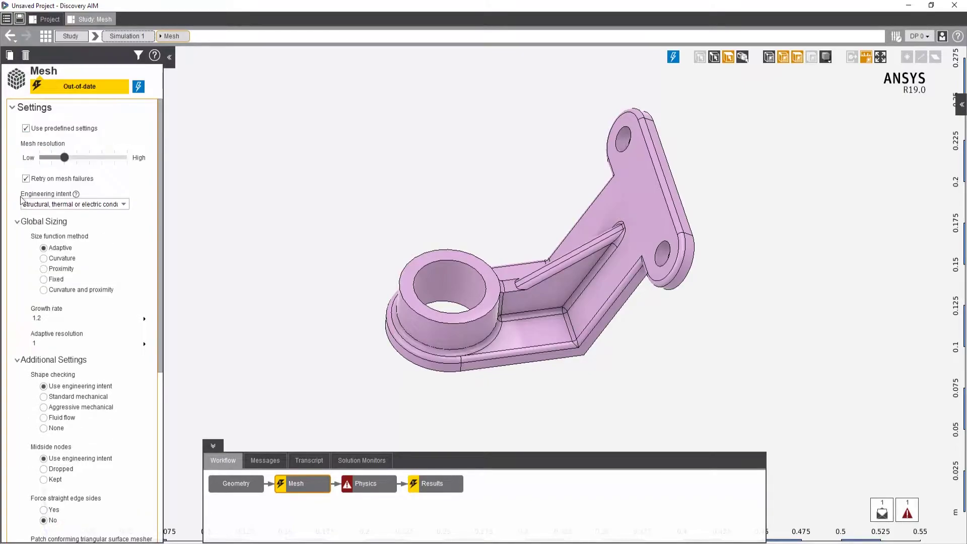
# Step: Generate the bracket mesh and orbit it for a closer look
pyautogui.click(138, 86)
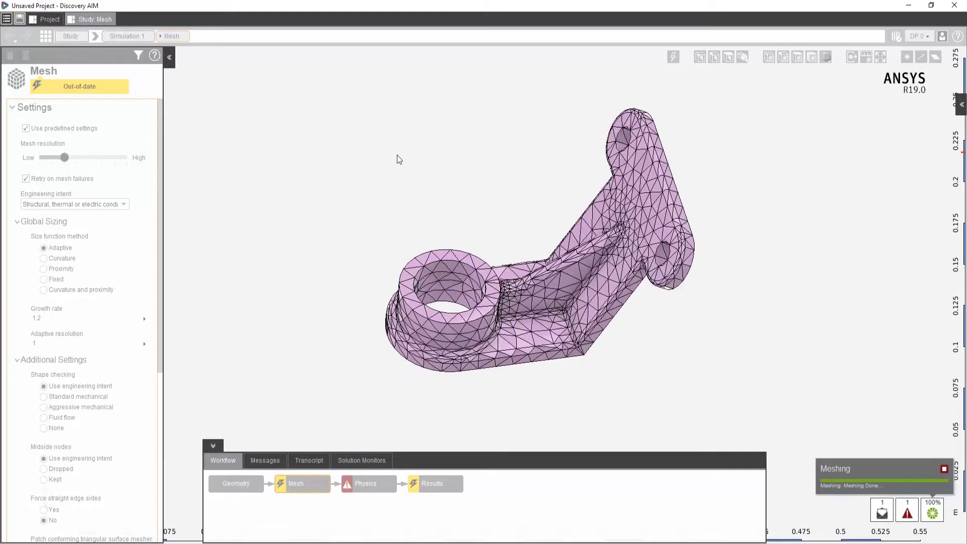
pyautogui.moveTo(574, 270); pyautogui.dragTo(693, 350, button='middle')
pyautogui.scroll(2, 694, 352)
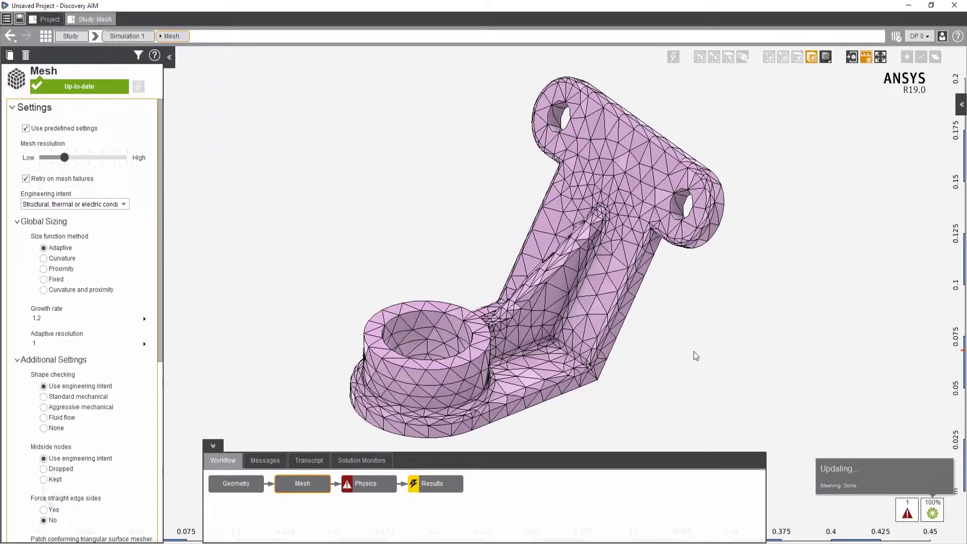
pyautogui.click(367, 481)
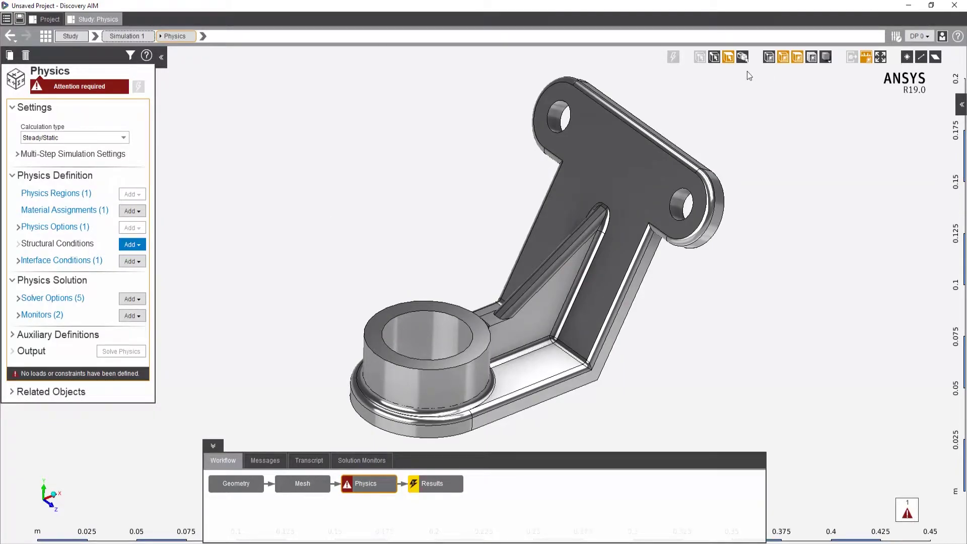
# Step: Try the body and face selection modes on the toolbar
pyautogui.click(744, 58)
pyautogui.click(730, 56)
pyautogui.click(714, 56)
pyautogui.click(713, 59)
# Step: Toggle the mesh overlay off and switch the bracket to transparent display
pyautogui.click(811, 58)
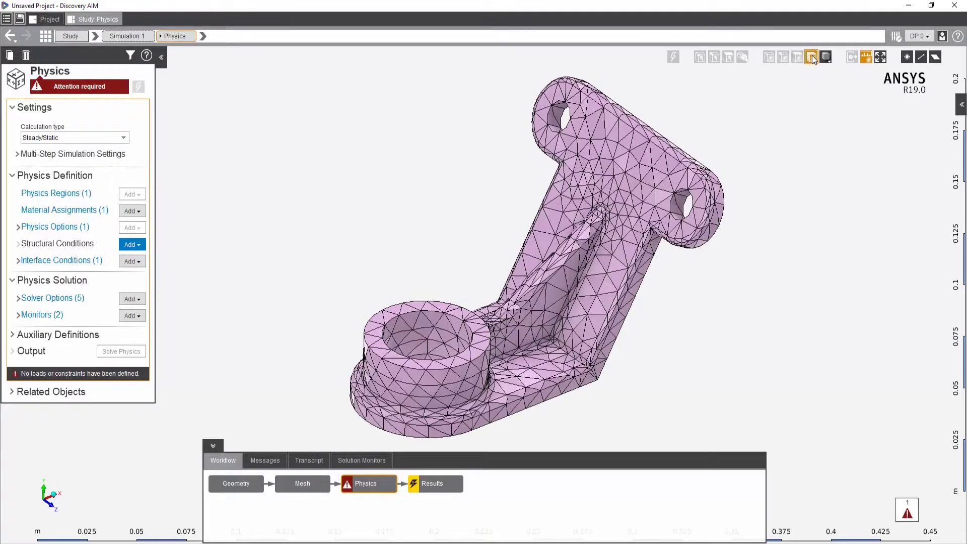
pyautogui.click(811, 58)
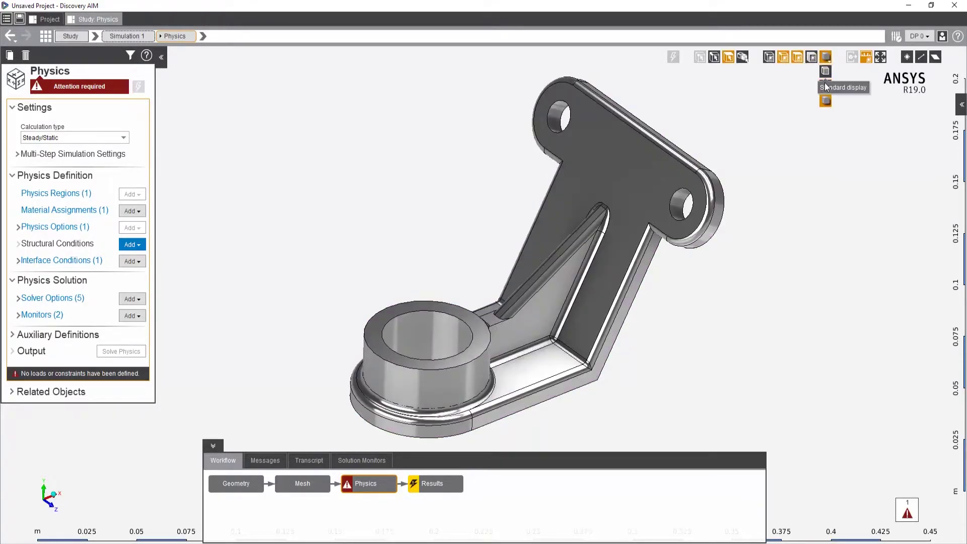
pyautogui.click(825, 57)
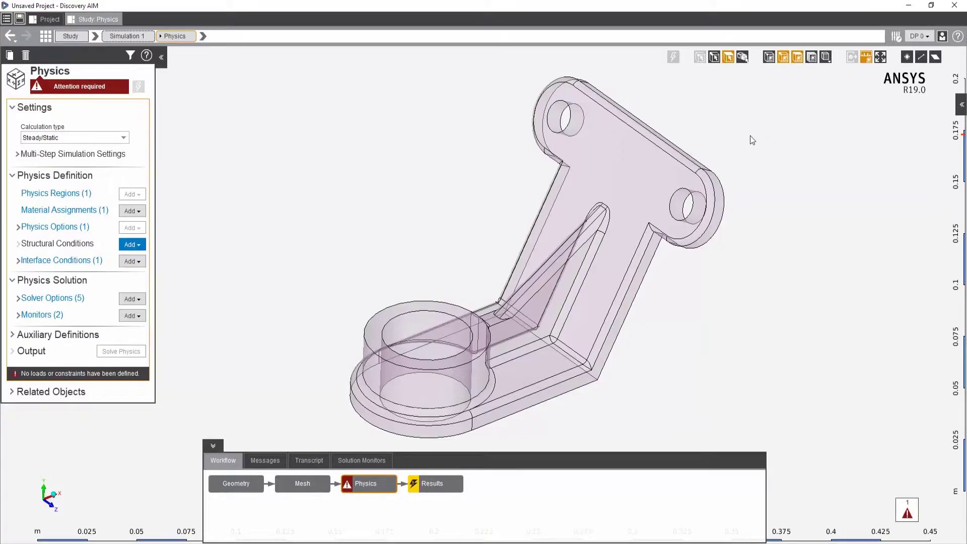
# Step: Add a support on the bracket's upper and lower bolt-hole faces
pyautogui.click(560, 110)
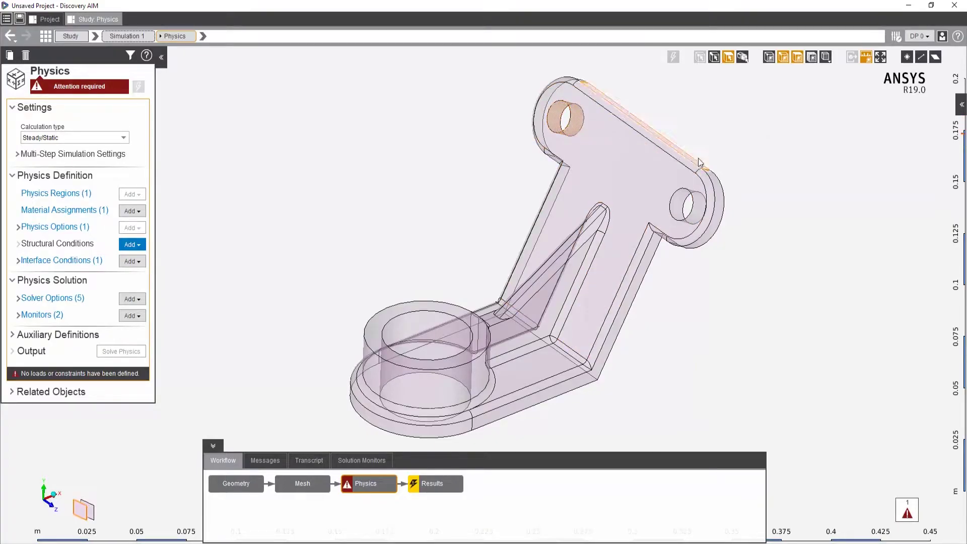
pyautogui.keyDown('ctrl'); pyautogui.click(689, 205); pyautogui.keyUp('ctrl')
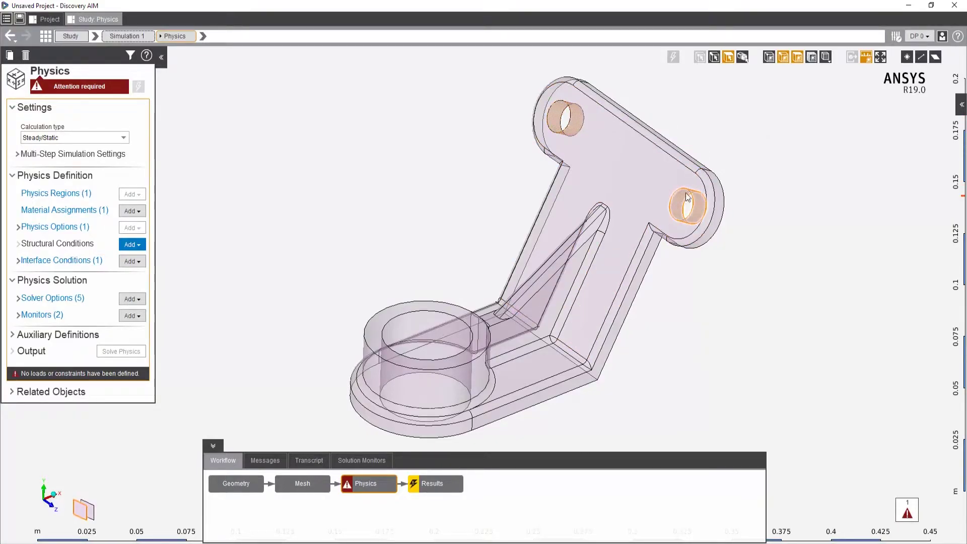
pyautogui.rightClick(727, 141)
pyautogui.moveTo(771, 149)
pyautogui.moveTo(869, 168)
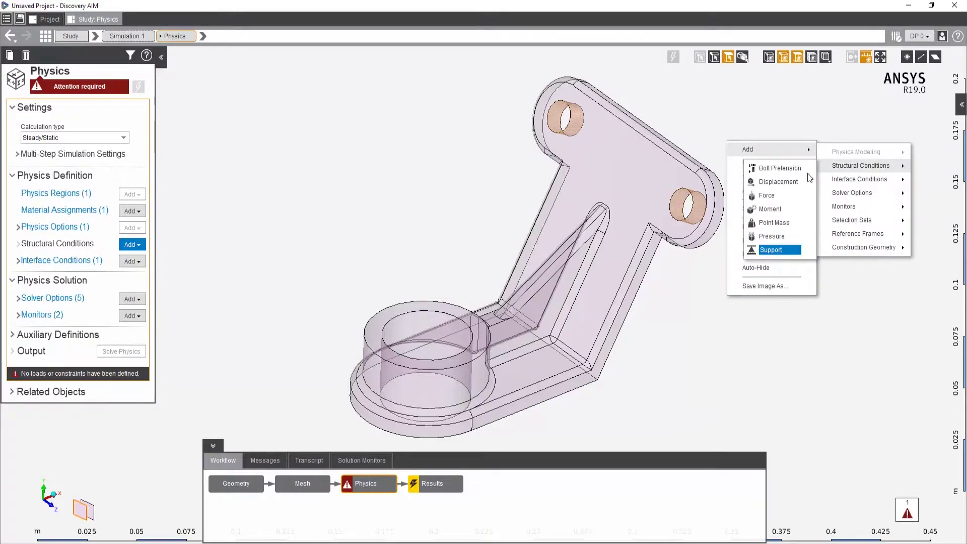
pyautogui.click(800, 250)
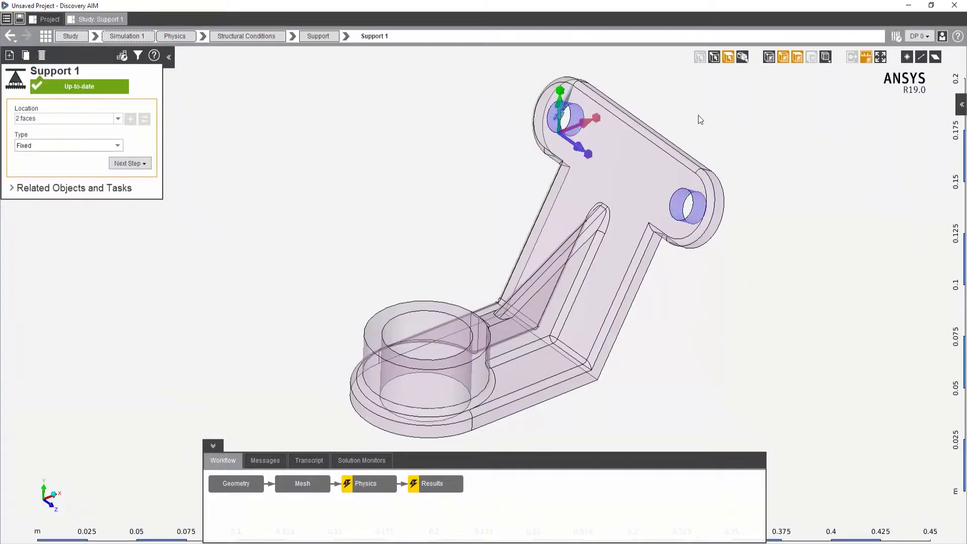
pyautogui.moveTo(698, 116); pyautogui.dragTo(634, 187, button='middle')
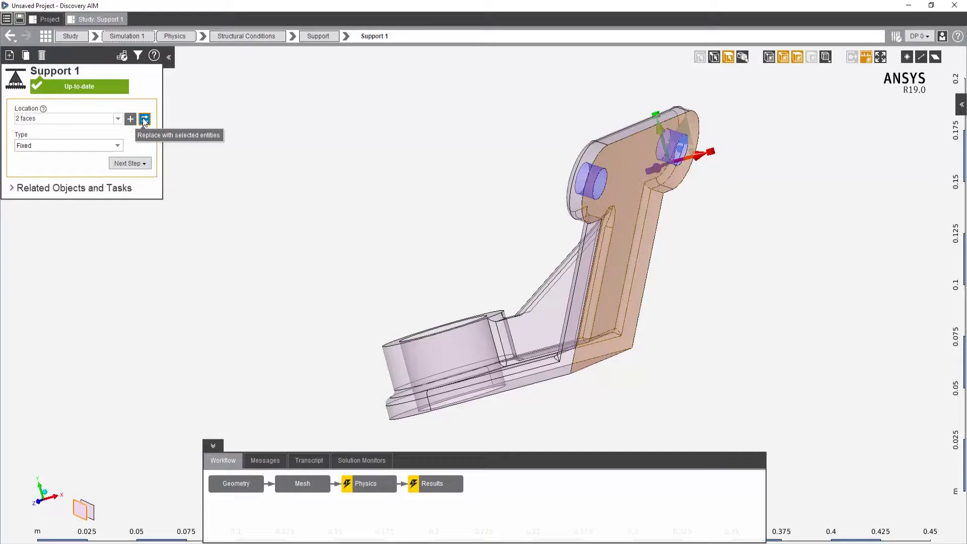
# Step: Replace Support 1's location with both hole faces and keep its type Fixed
pyautogui.click(144, 119)
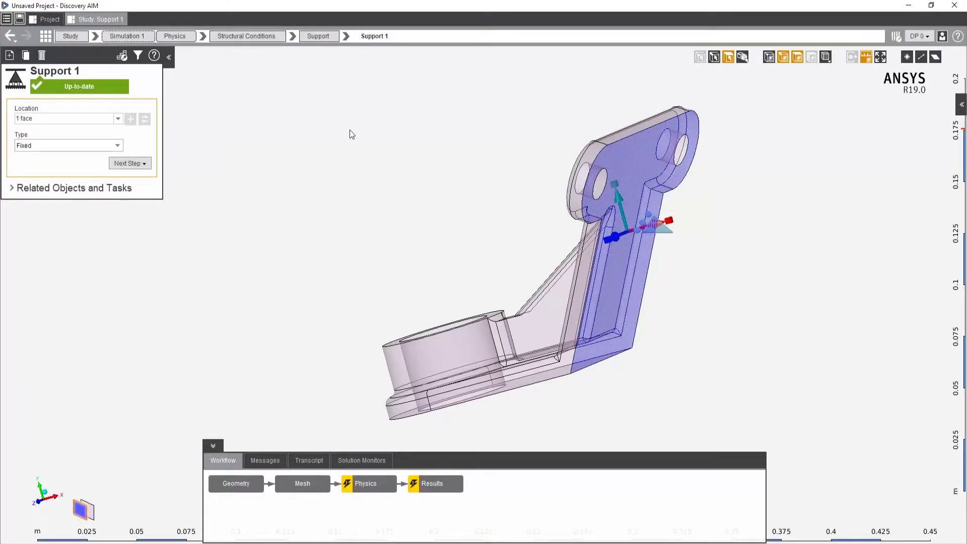
pyautogui.moveTo(520, 157); pyautogui.dragTo(740, 198, button='middle')
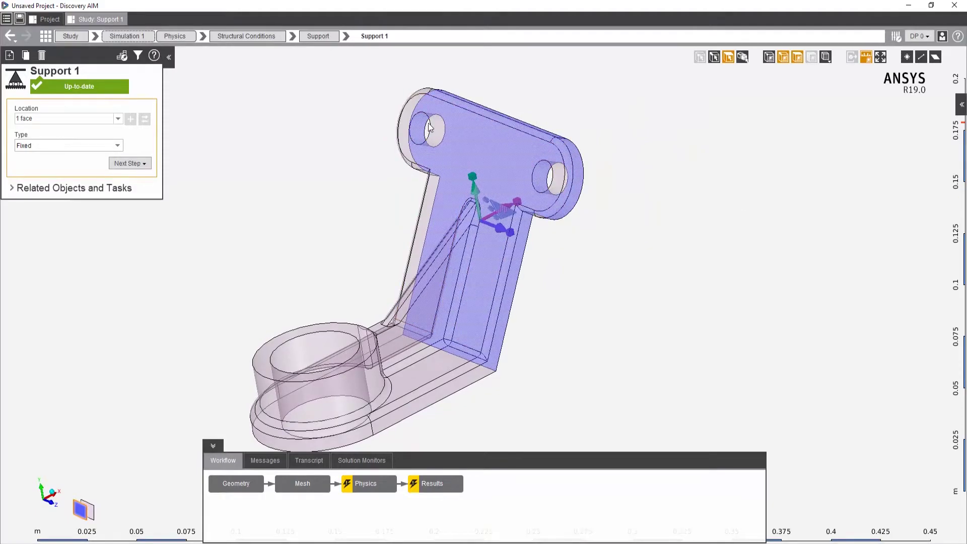
pyautogui.click(533, 174)
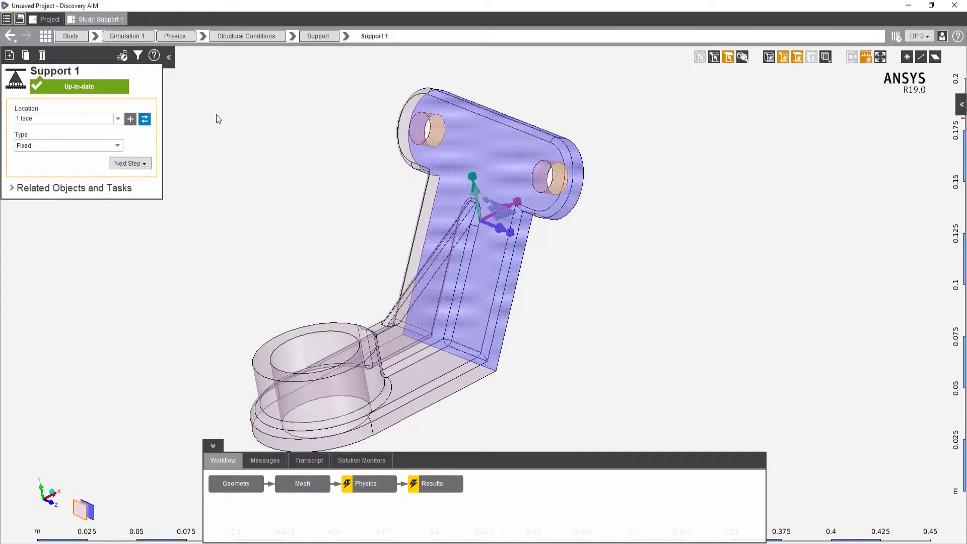
pyautogui.click(145, 119)
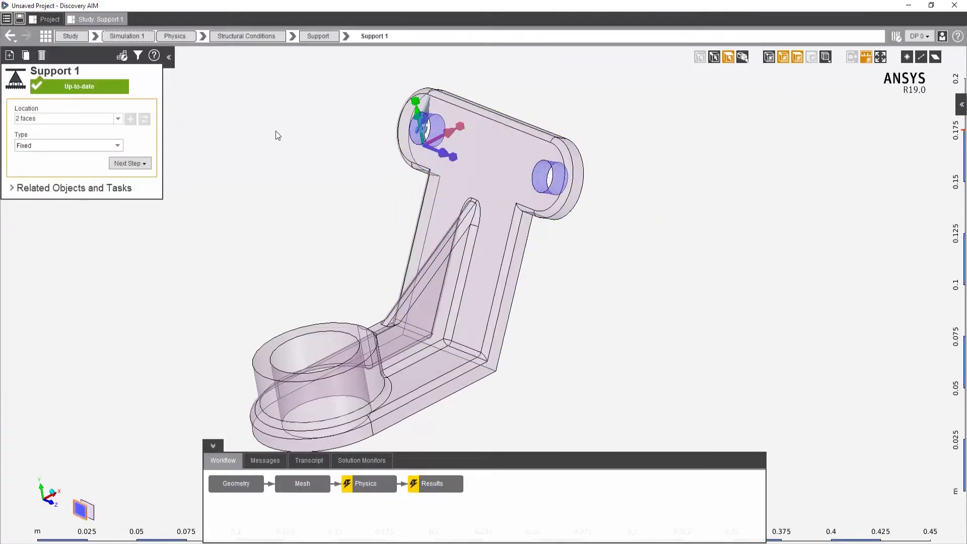
pyautogui.click(118, 146)
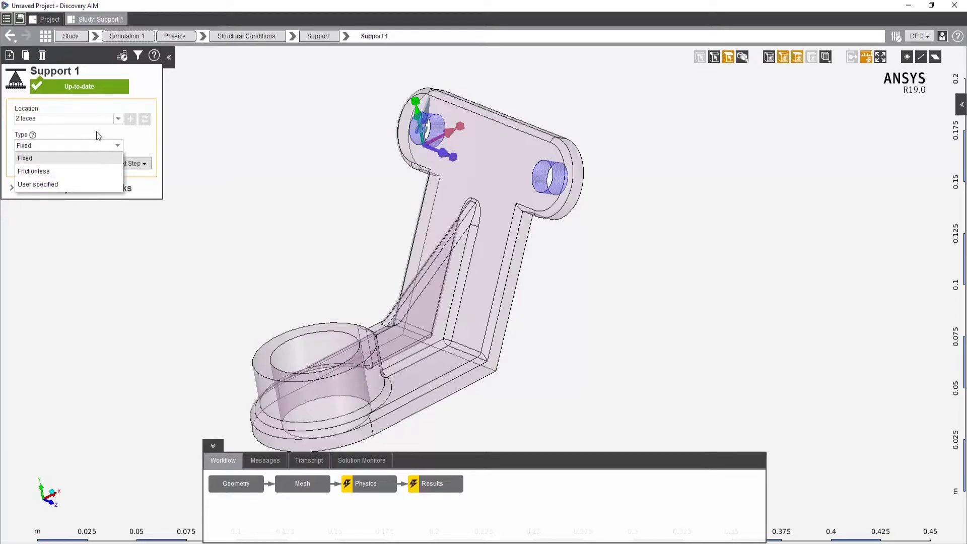
pyautogui.click(88, 159)
pyautogui.click(386, 486)
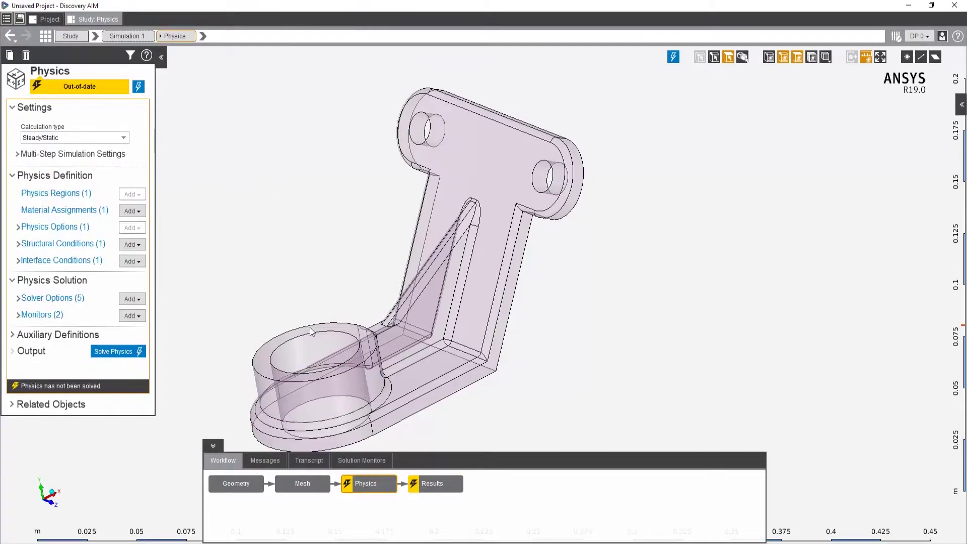
# Step: Add a force on the inner face of the lower ring
pyautogui.click(326, 344)
pyautogui.rightClick(314, 221)
pyautogui.moveTo(371, 227)
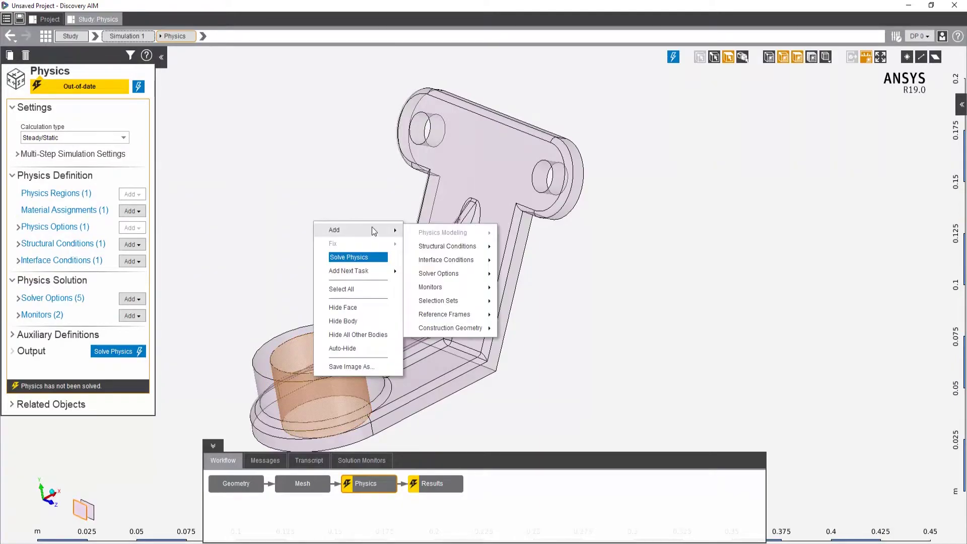
pyautogui.moveTo(447, 246)
pyautogui.click(519, 277)
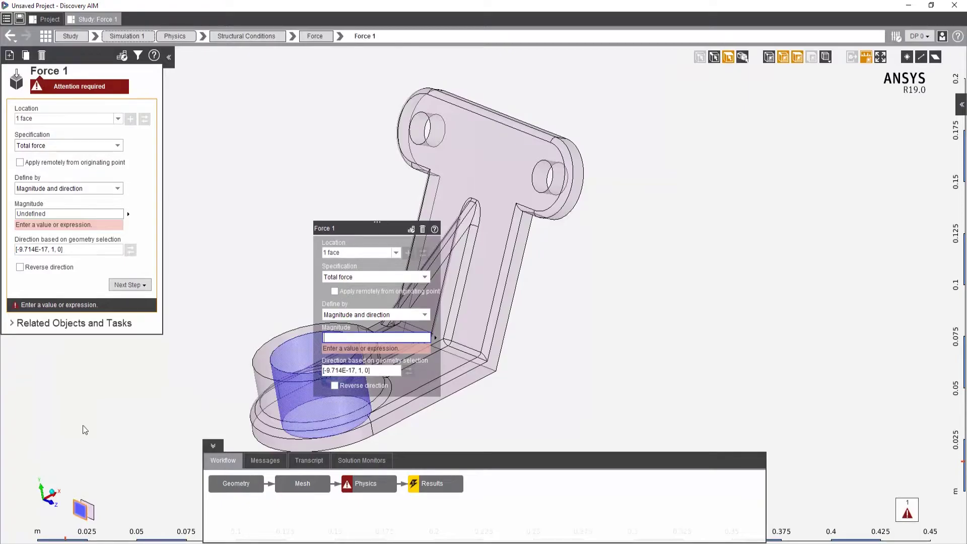
# Step: Define Force 1 by directional components with Y = 500 N, then solve the physics
pyautogui.click(358, 315)
pyautogui.click(362, 331)
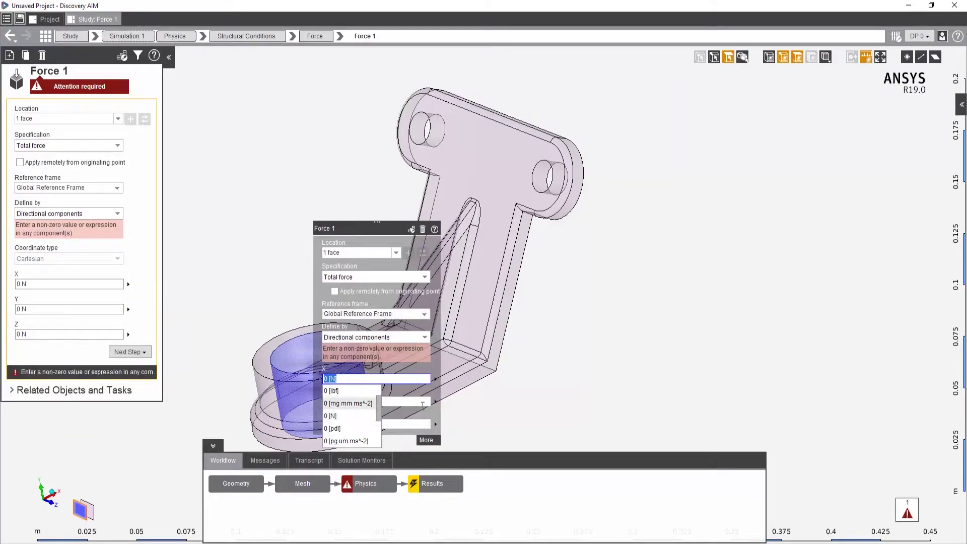
pyautogui.click(420, 401)
pyautogui.write('500')
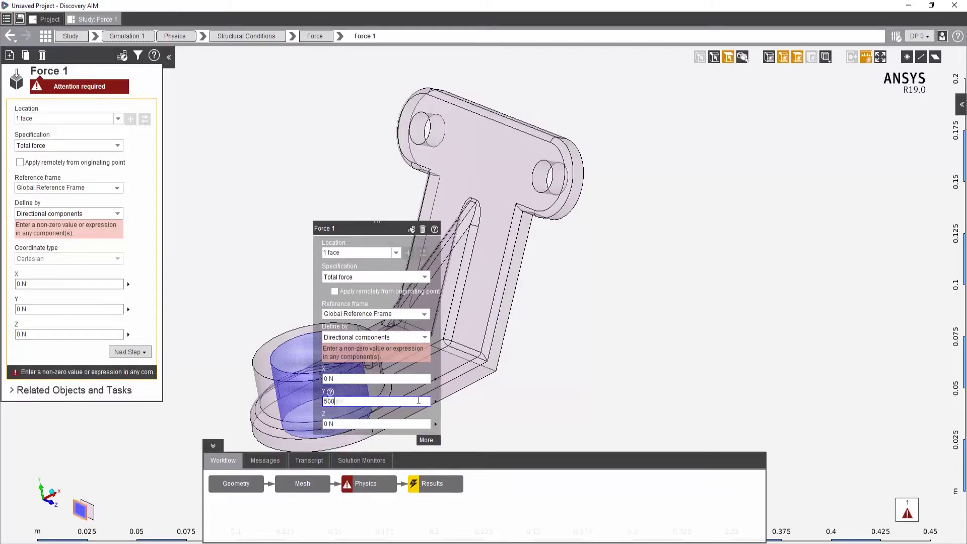
pyautogui.press('Return')
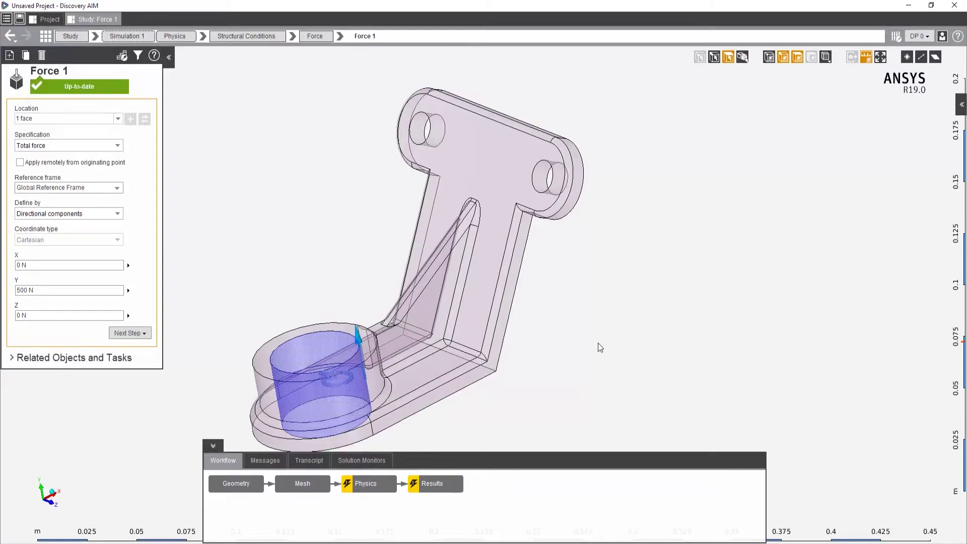
pyautogui.scroll(-4, 622, 287)
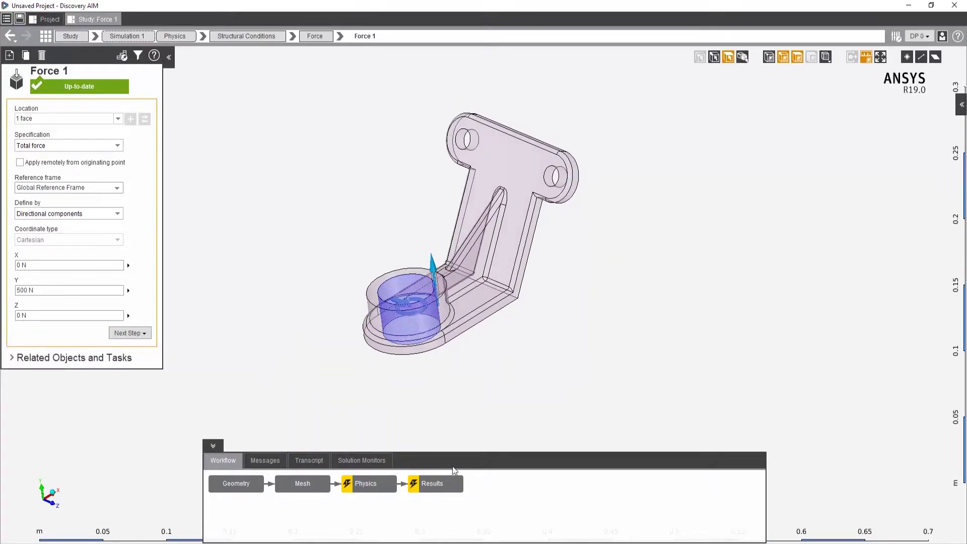
pyautogui.click(362, 482)
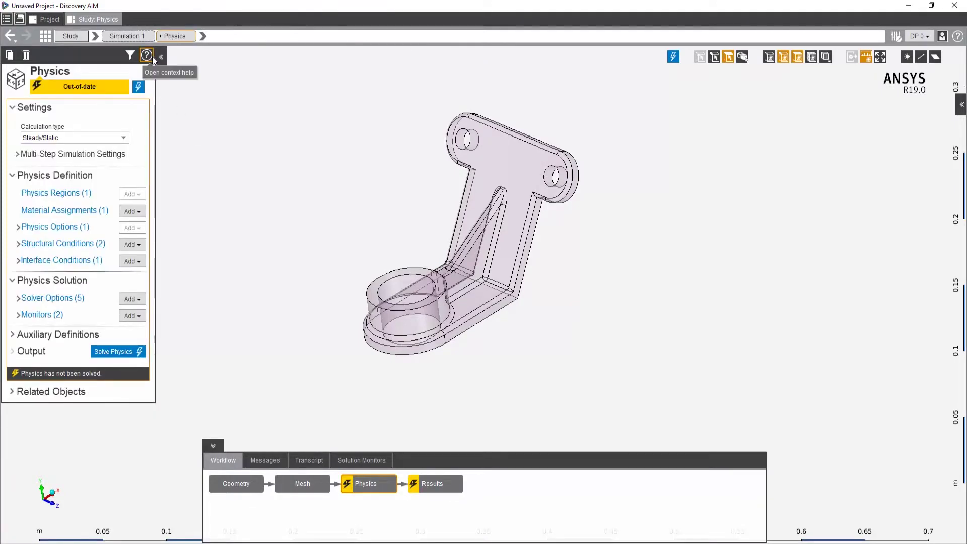
pyautogui.click(138, 86)
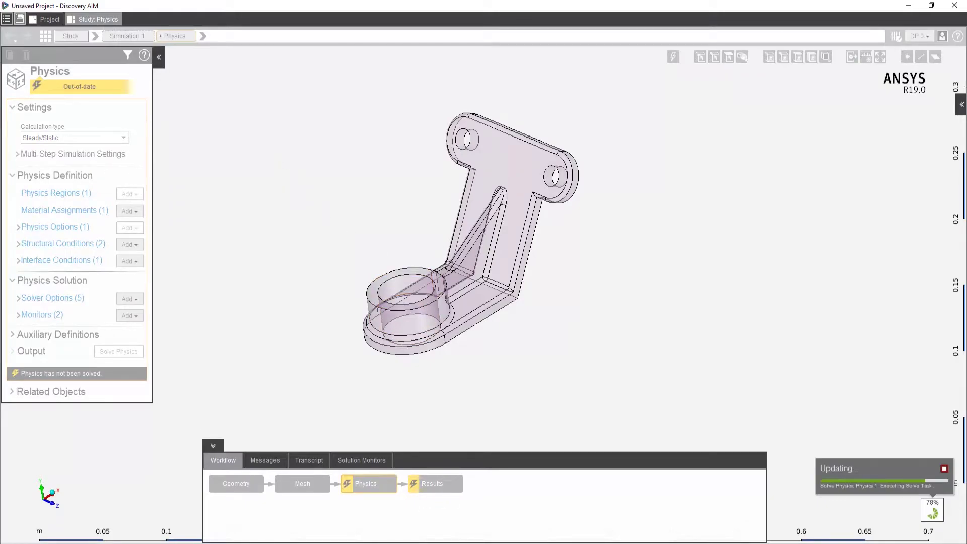
# Step: Switch to the ANSYS Customer Portal and browse the ANSYS AIM Training lecture list
pyautogui.click(359, 509)
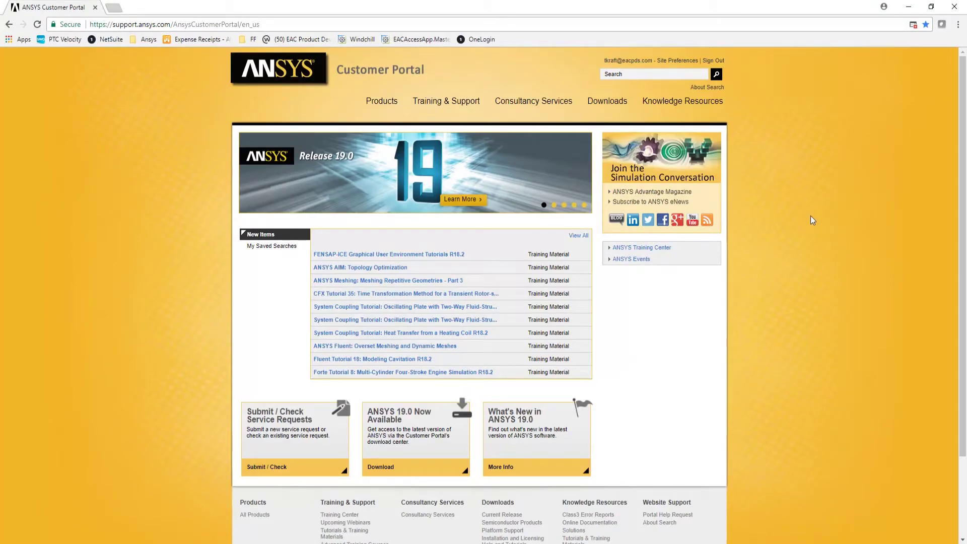
pyautogui.moveTo(689, 104)
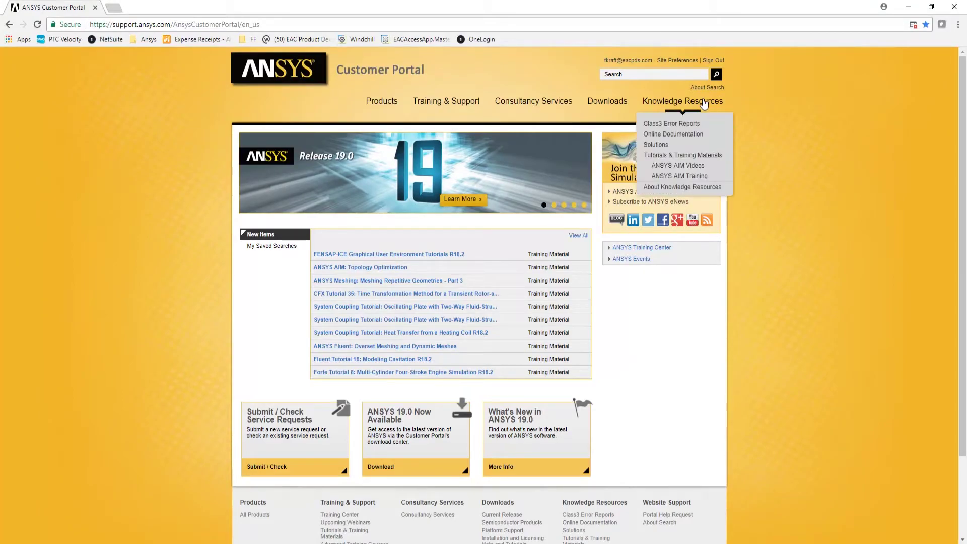
pyautogui.click(683, 177)
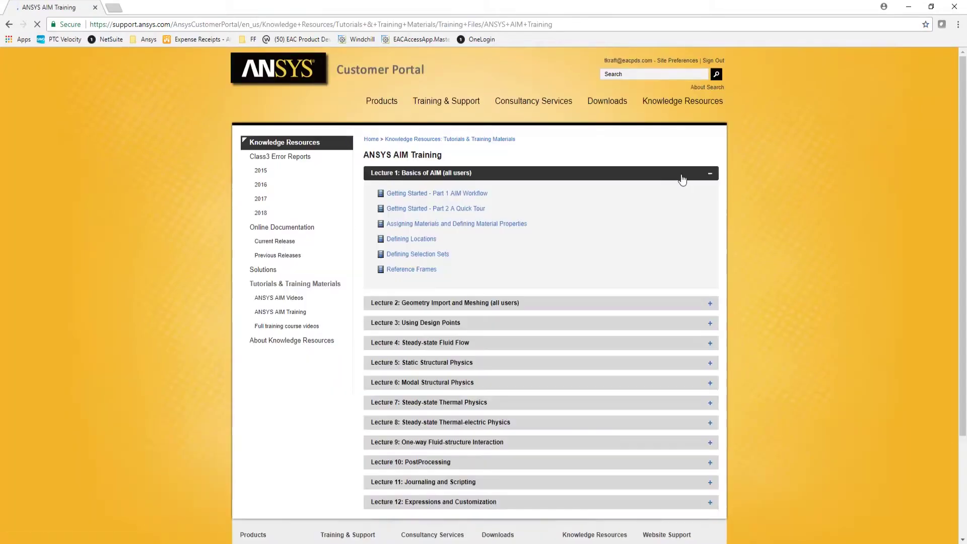
pyautogui.scroll(-3, 513, 302)
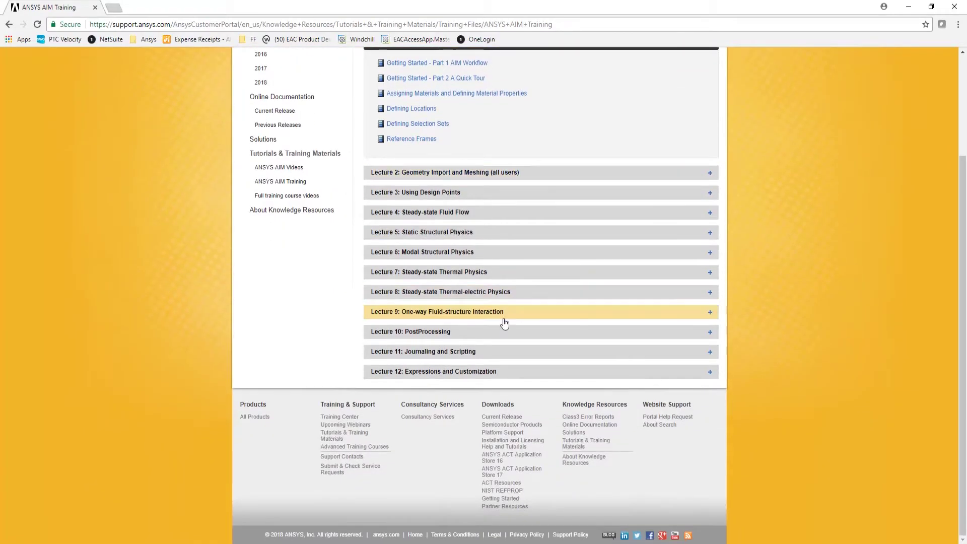
pyautogui.scroll(2, 506, 216)
pyautogui.scroll(1, 506, 227)
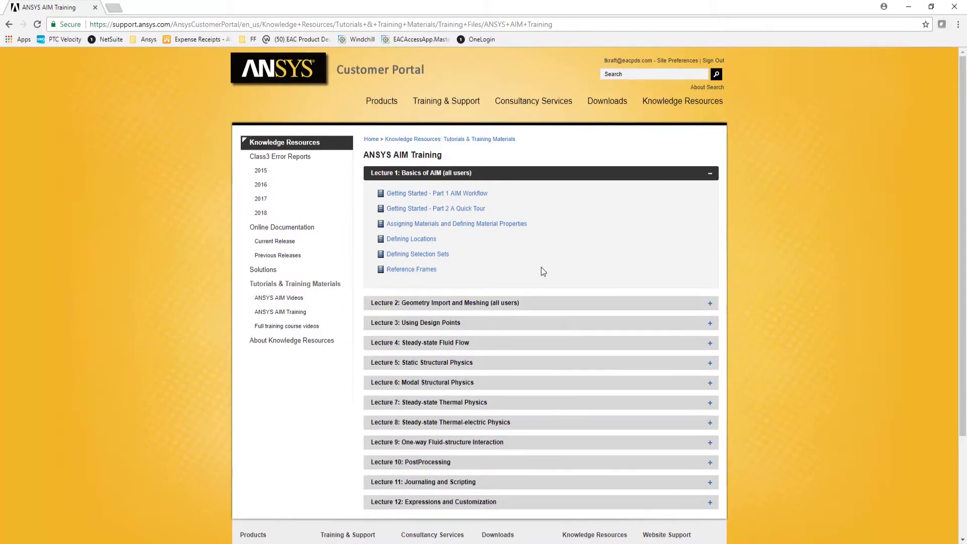
pyautogui.moveTo(455, 108)
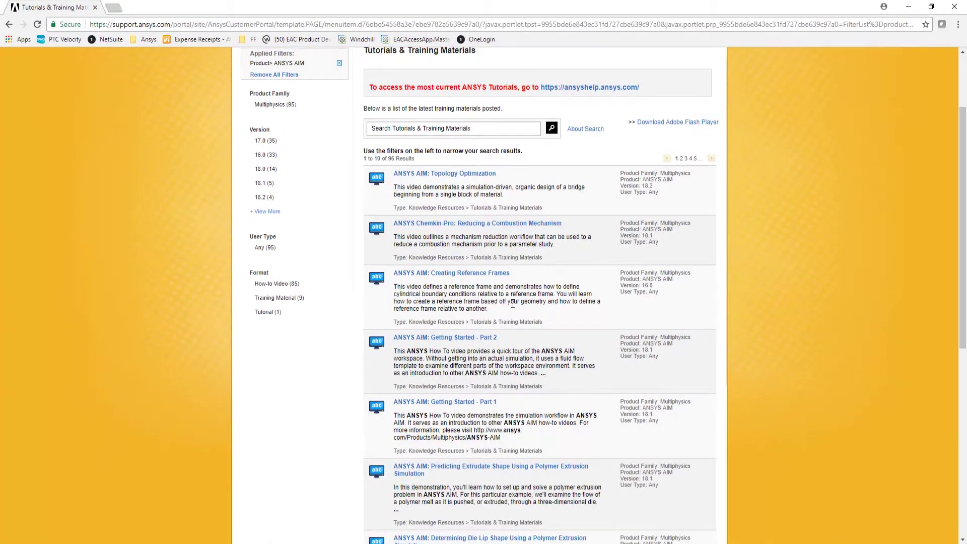
# Step: Scroll through the 95 AIM-filtered tutorials and training results
pyautogui.scroll(-2, 513, 305)
pyautogui.scroll(-4, 513, 305)
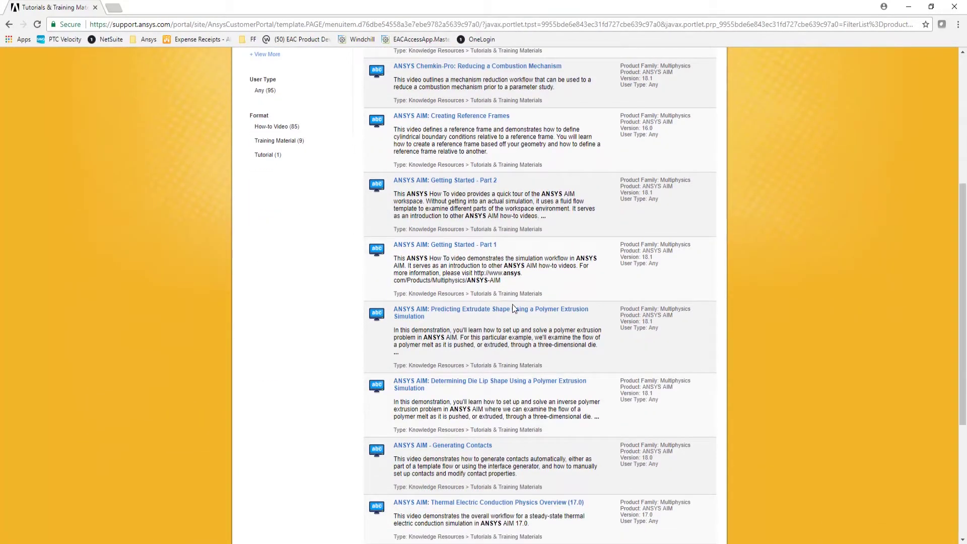
pyautogui.scroll(4, 508, 317)
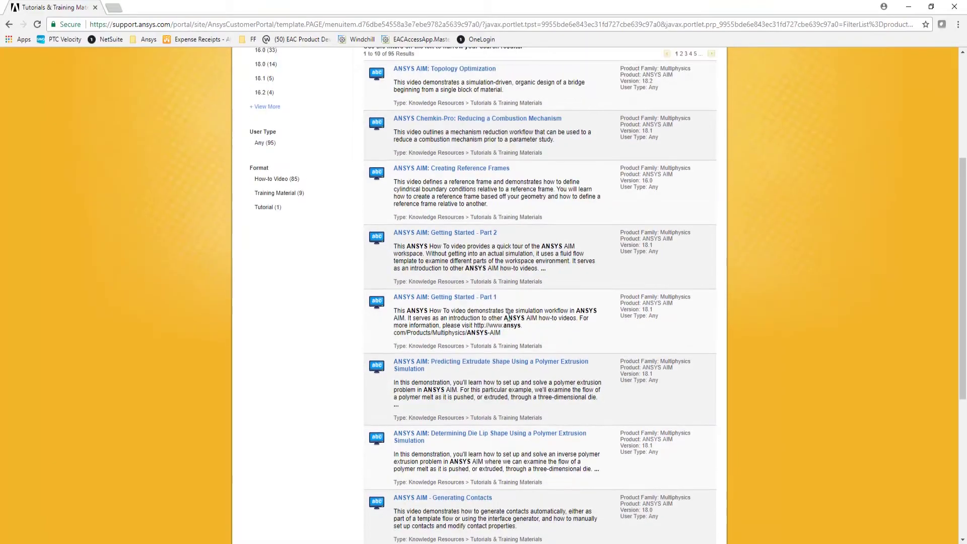
pyautogui.scroll(-3, 498, 327)
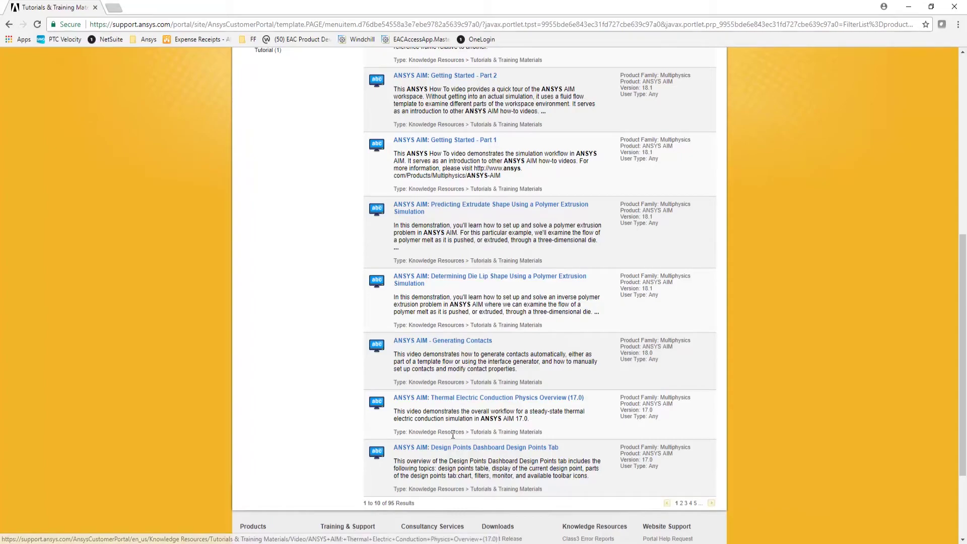
pyautogui.scroll(4, 456, 438)
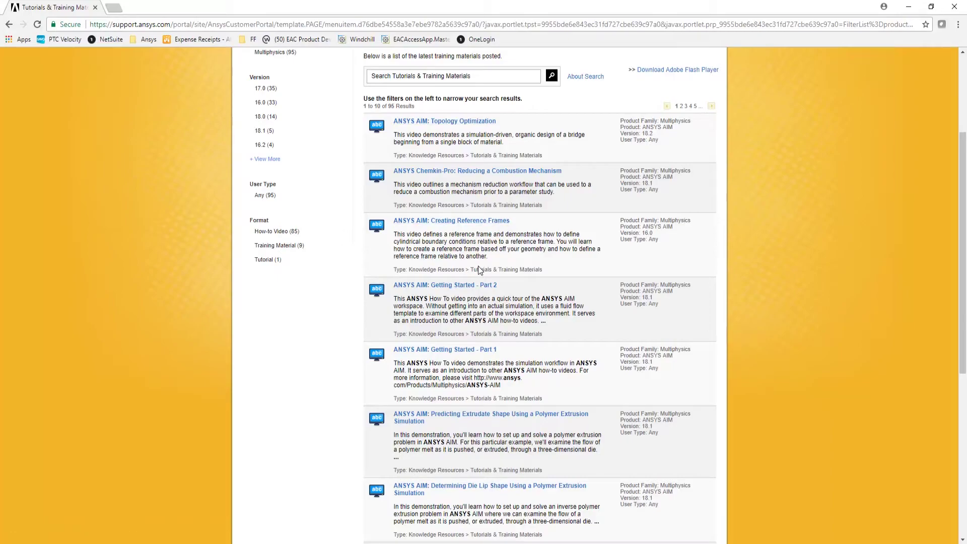
pyautogui.scroll(2, 478, 269)
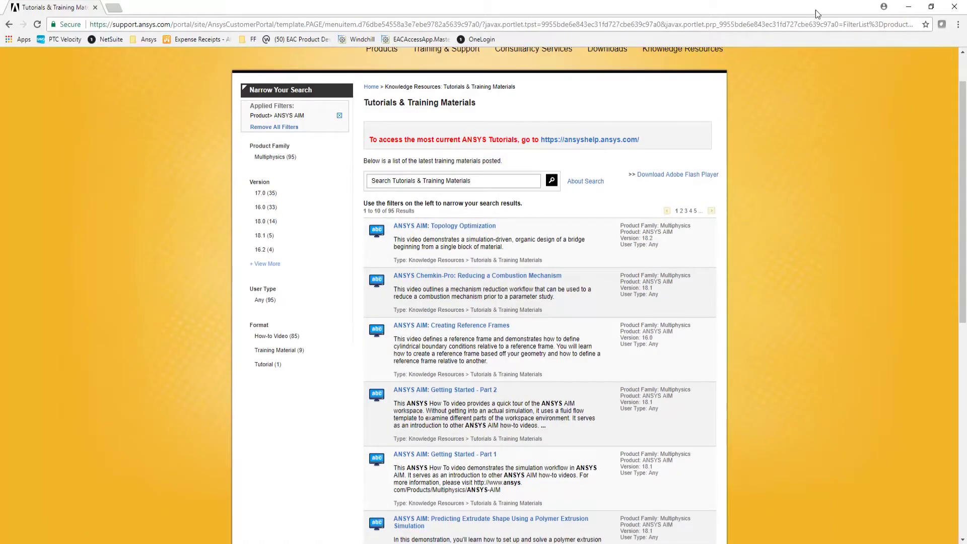
# Step: Return to AIM and evaluate the stress and displacement results
pyautogui.click(907, 6)
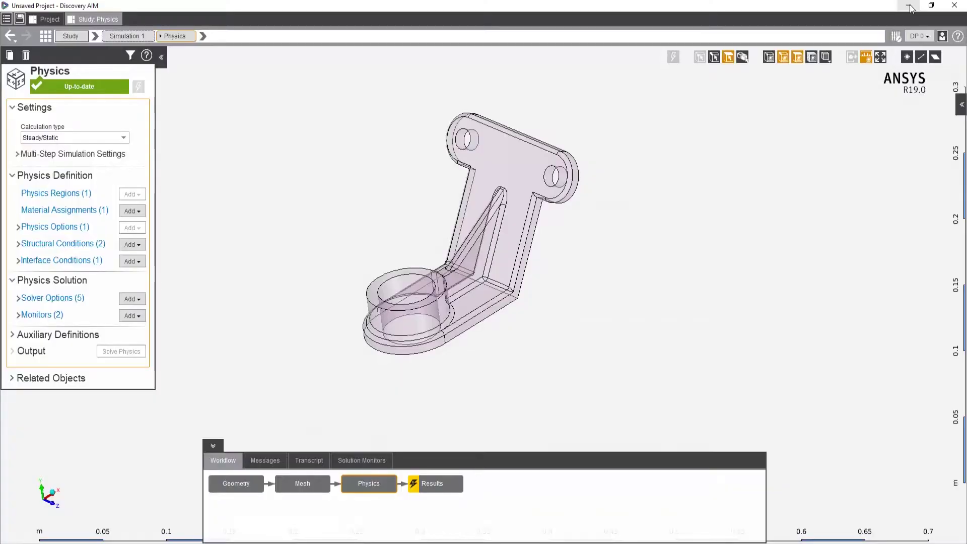
pyautogui.click(440, 482)
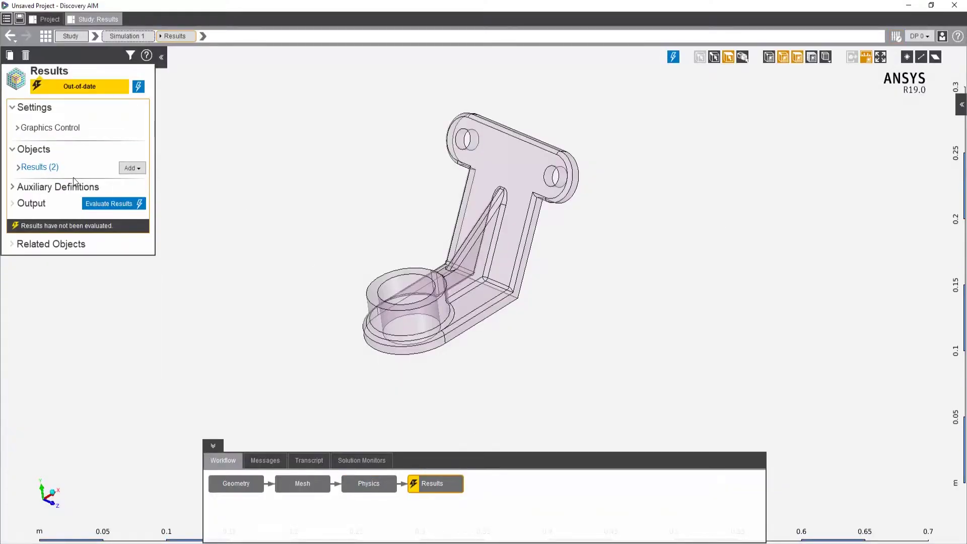
pyautogui.click(48, 168)
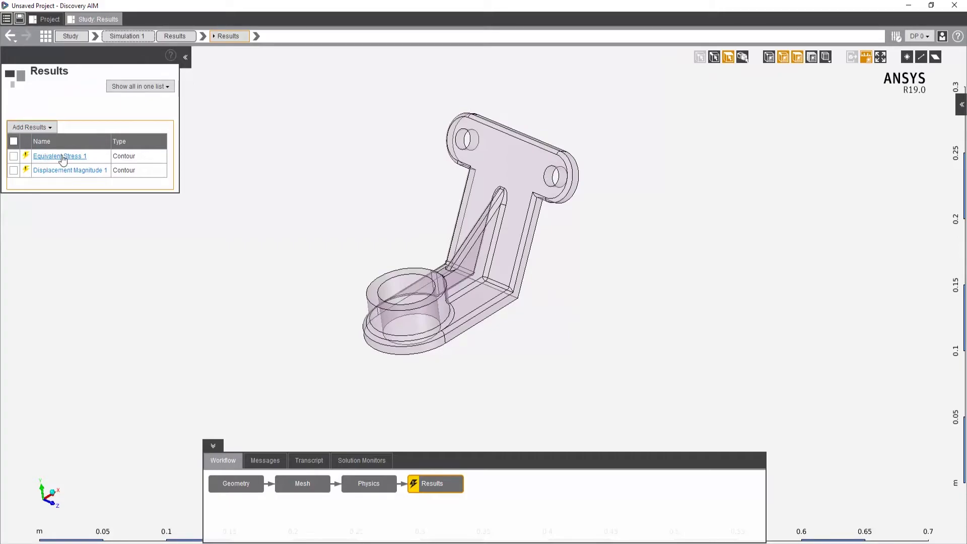
pyautogui.rightClick(440, 486)
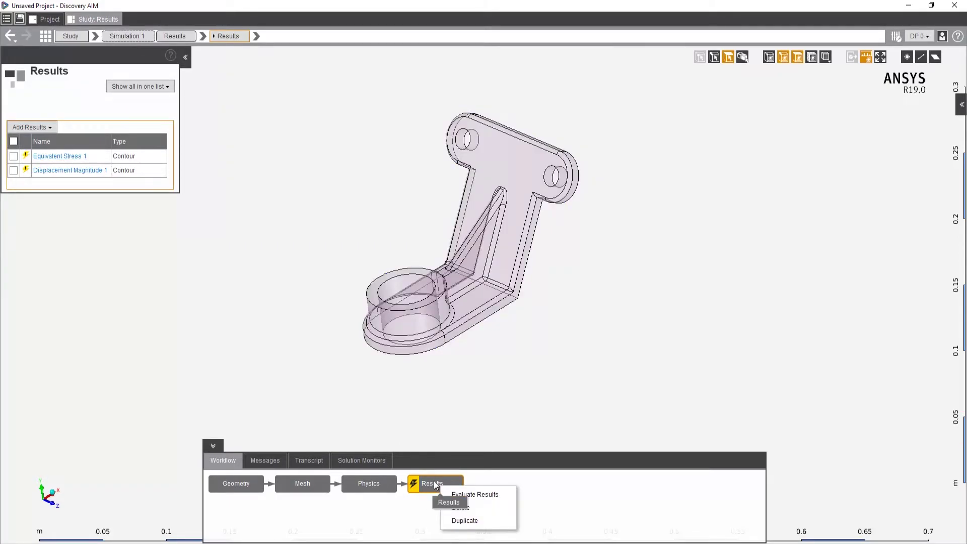
pyautogui.click(488, 493)
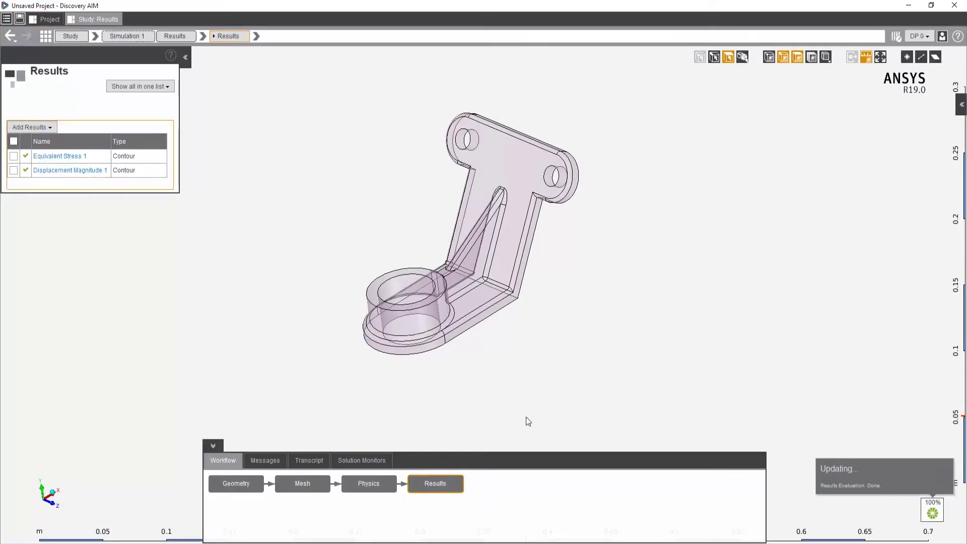
# Step: Display the Equivalent Stress 1 contour, zoom in, and toggle mesh edges on and off
pyautogui.click(62, 156)
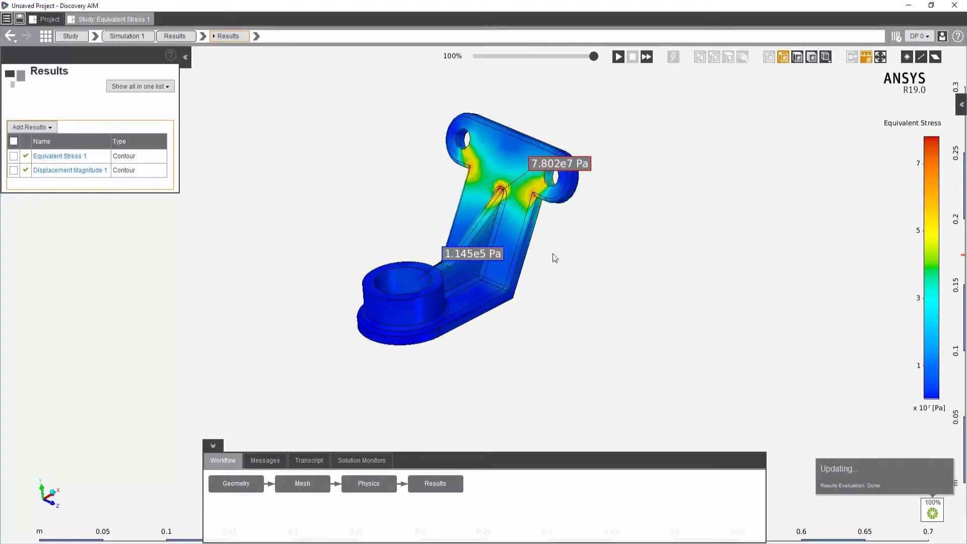
pyautogui.keyDown('ctrl'); pyautogui.moveTo(572, 249); pyautogui.dragTo(662, 257, button='middle'); pyautogui.keyUp('ctrl')
pyautogui.scroll(5, 625, 286)
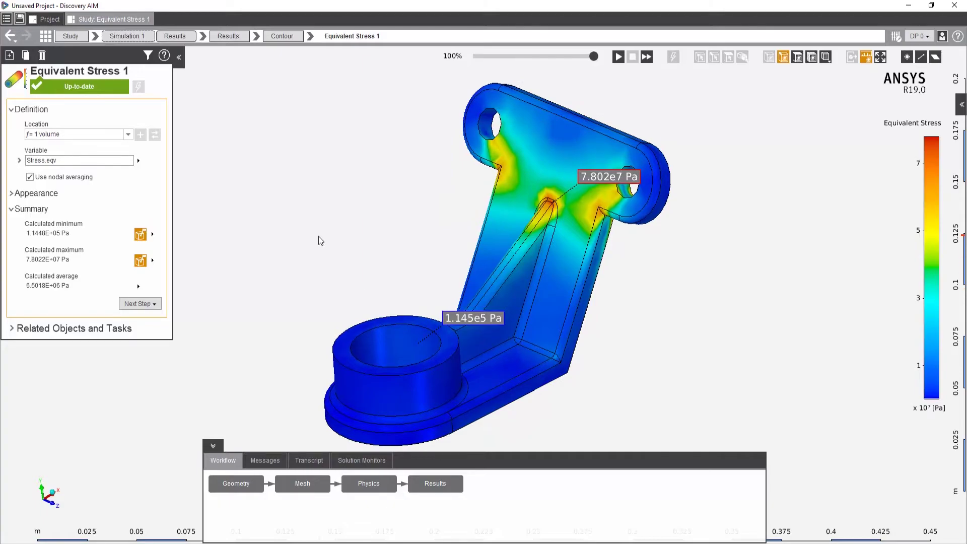
pyautogui.click(810, 57)
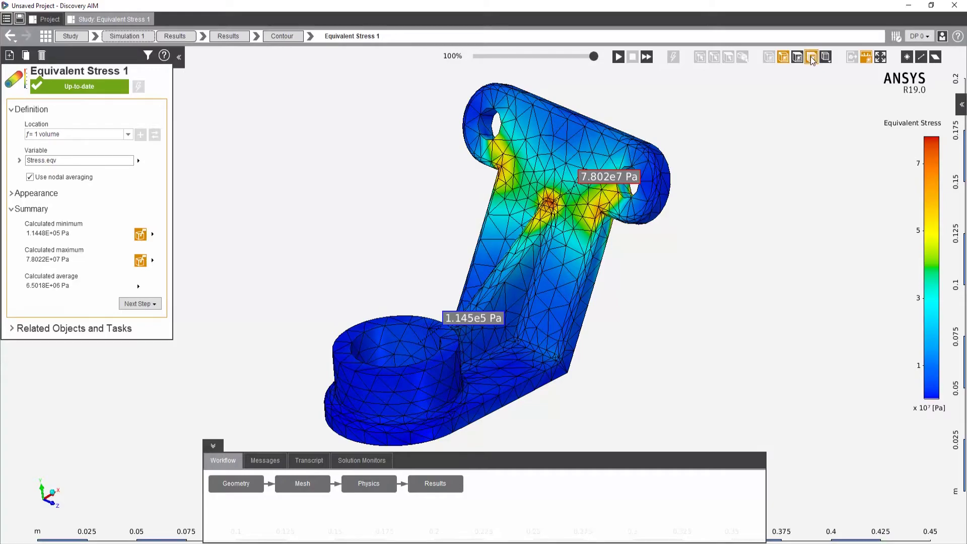
pyautogui.click(810, 57)
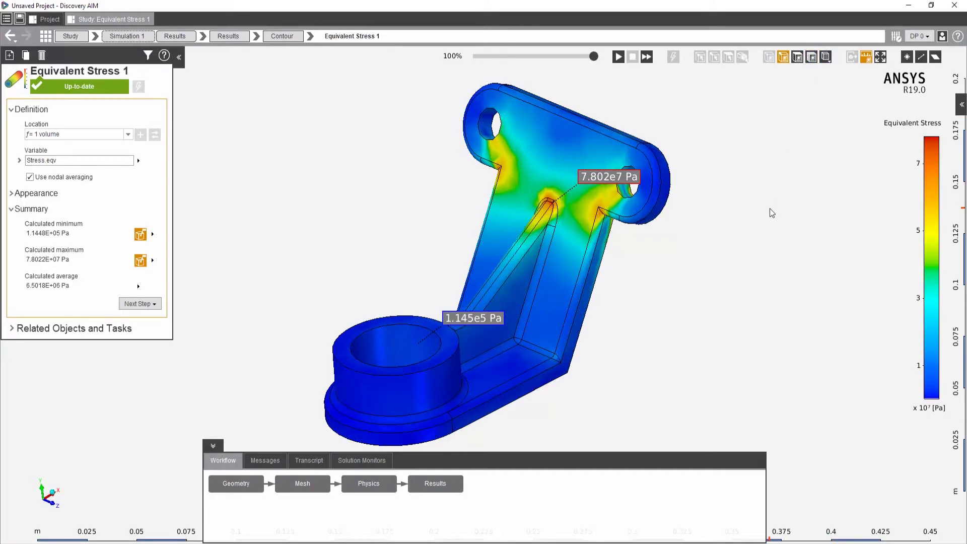
pyautogui.click(7, 19)
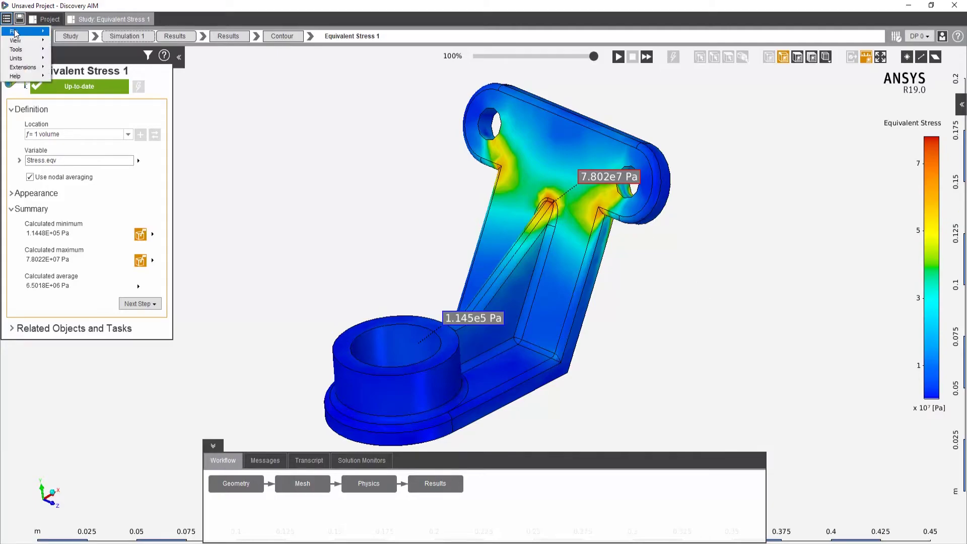
pyautogui.moveTo(15, 32)
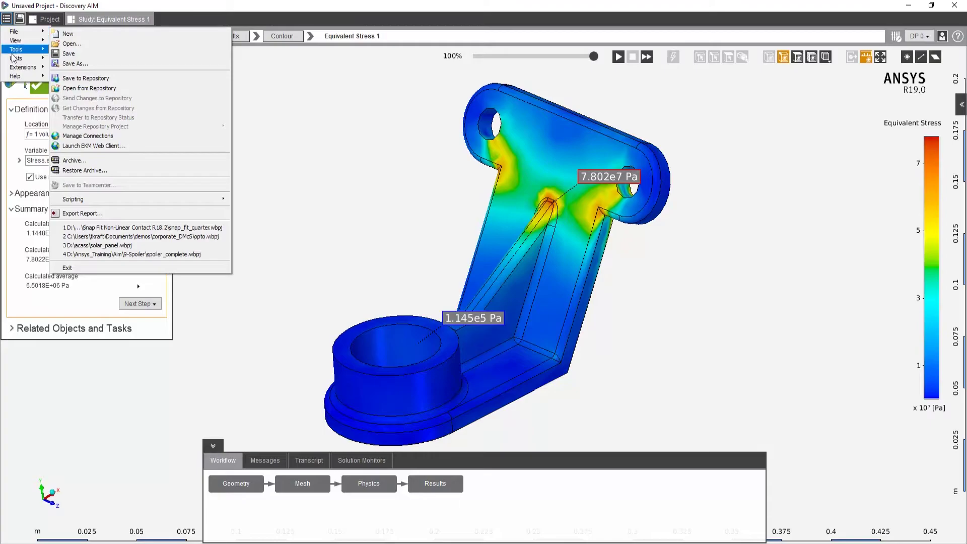
pyautogui.moveTo(22, 51)
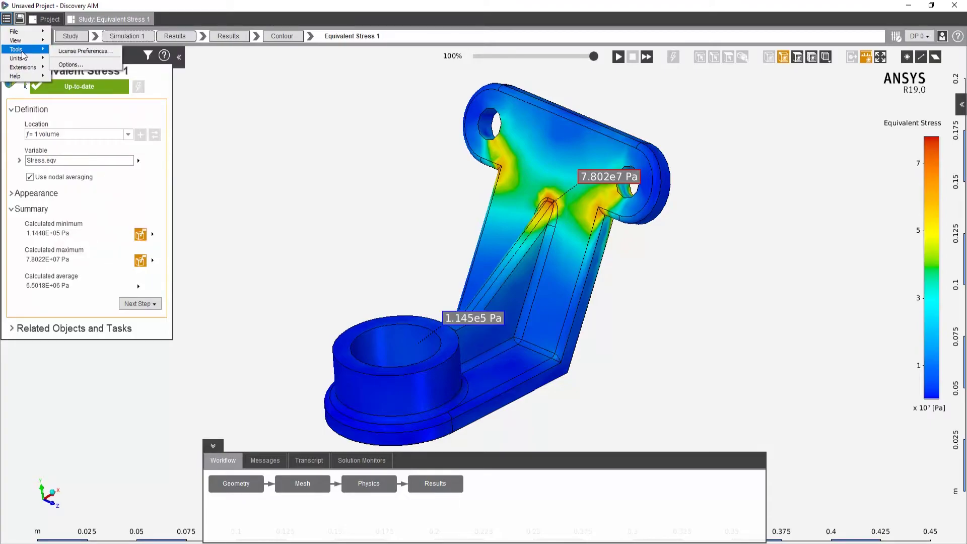
pyautogui.click(67, 65)
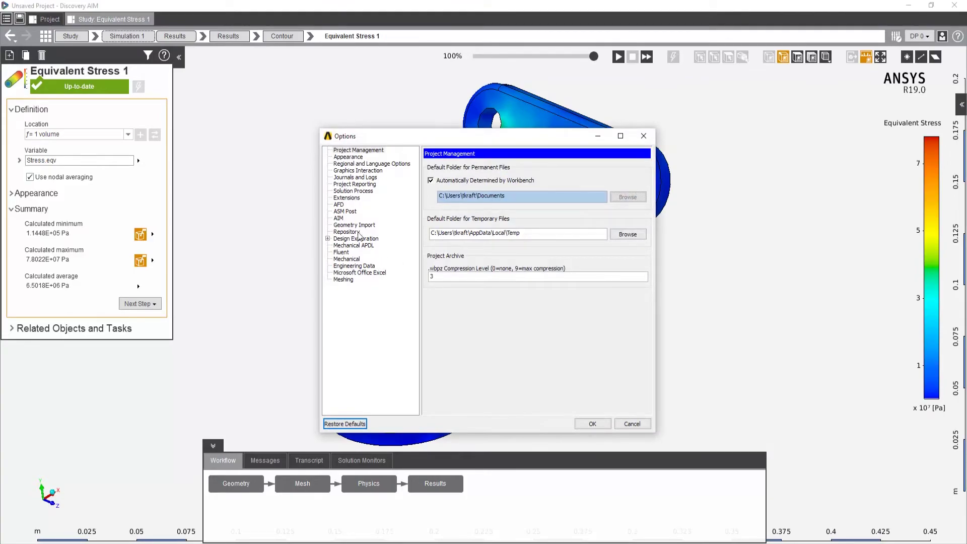
pyautogui.click(343, 219)
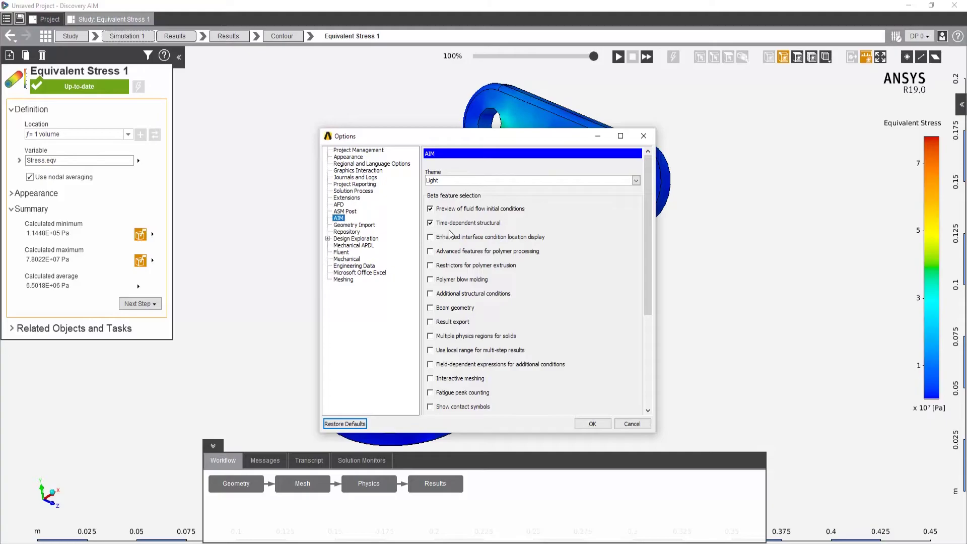
pyautogui.click(533, 325)
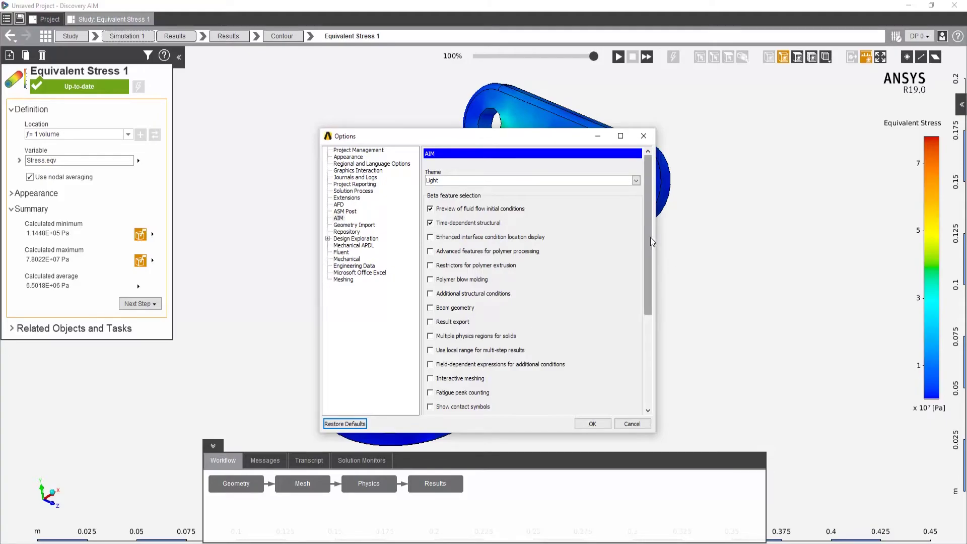
pyautogui.moveTo(651, 237)
pyautogui.mouseDown()
pyautogui.moveTo(660, 340)
pyautogui.moveTo(648, 228)
pyautogui.mouseUp()
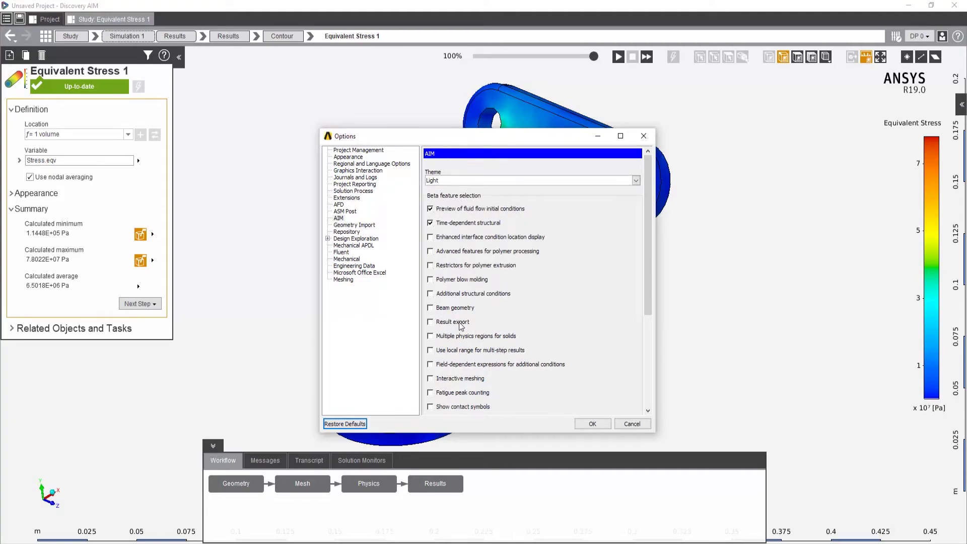
pyautogui.moveTo(649, 234); pyautogui.dragTo(651, 331)
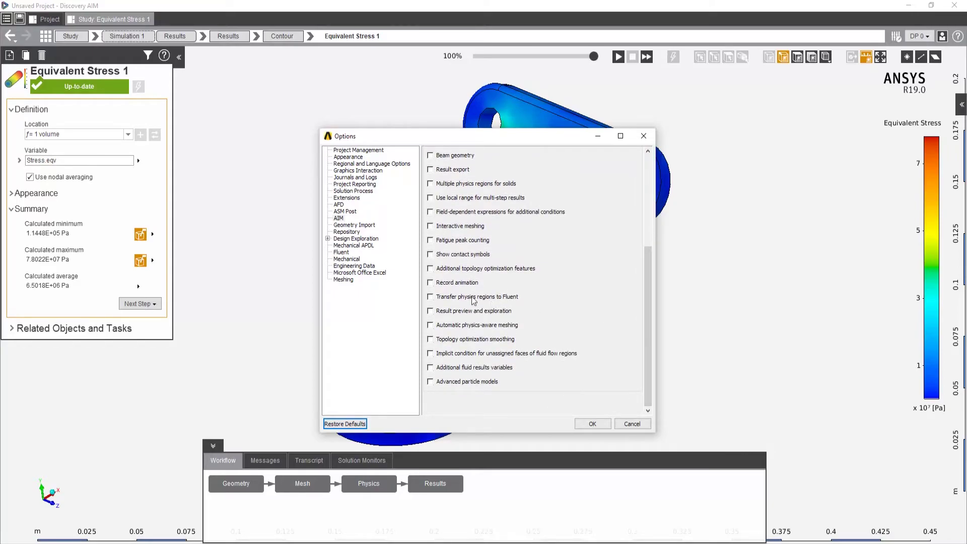
pyautogui.click(431, 283)
pyautogui.click(431, 269)
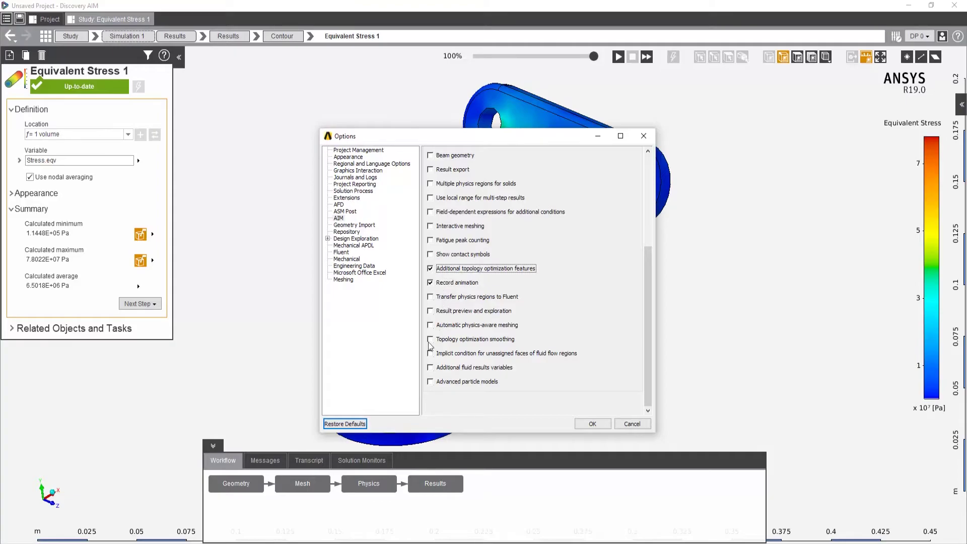
pyautogui.click(430, 368)
pyautogui.click(431, 382)
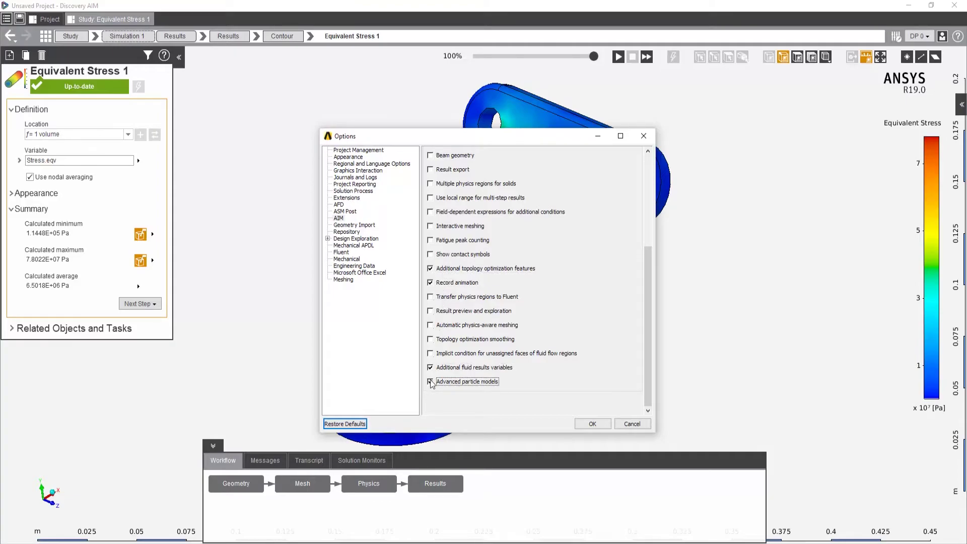
pyautogui.click(431, 354)
pyautogui.click(431, 354)
pyautogui.click(431, 339)
pyautogui.click(431, 354)
pyautogui.moveTo(647, 249); pyautogui.dragTo(658, 169)
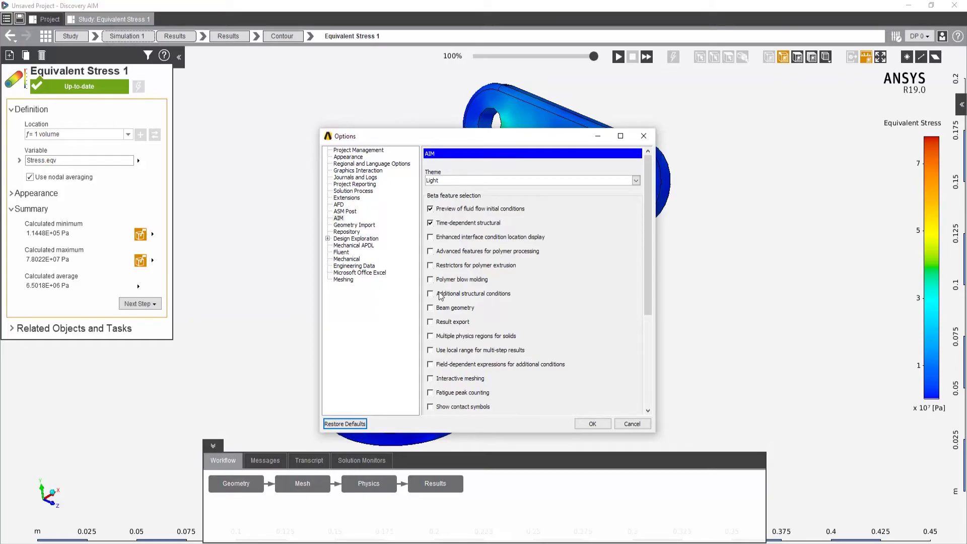
pyautogui.click(631, 424)
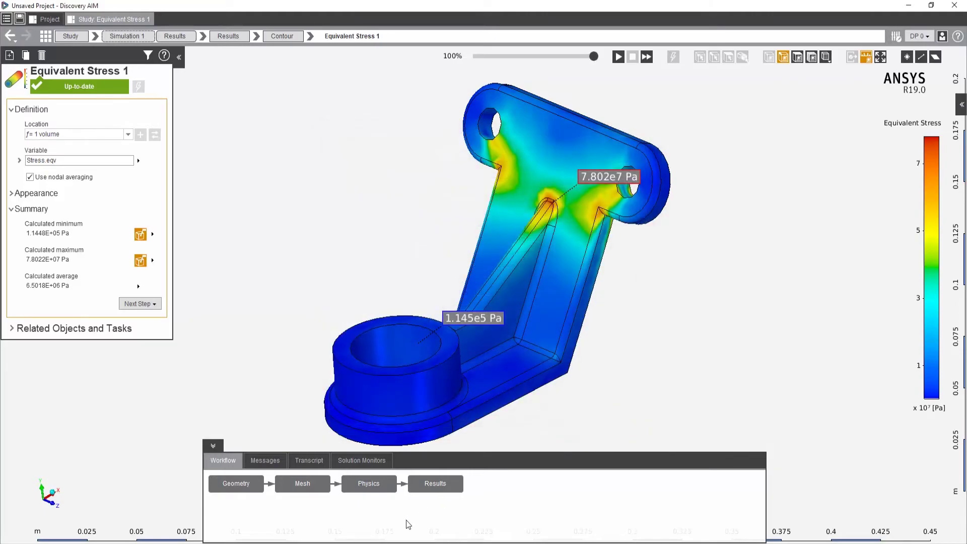
# Step: In snap_fit_quarter's Physics, open Contact 1's Frictional Behavior 1 (Frictional, friction coefficient 0.2)
pyautogui.click(358, 542)
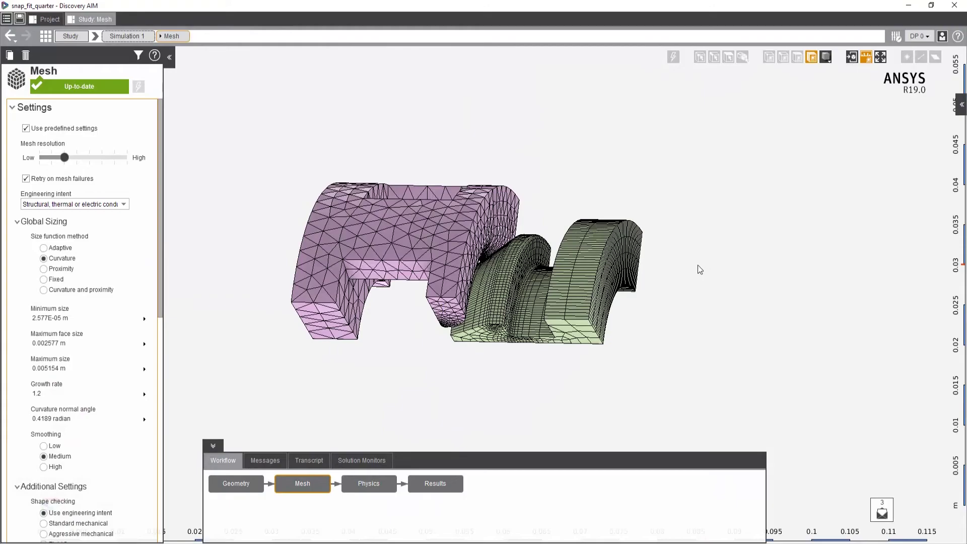
pyautogui.moveTo(644, 259); pyautogui.dragTo(711, 283, button='middle')
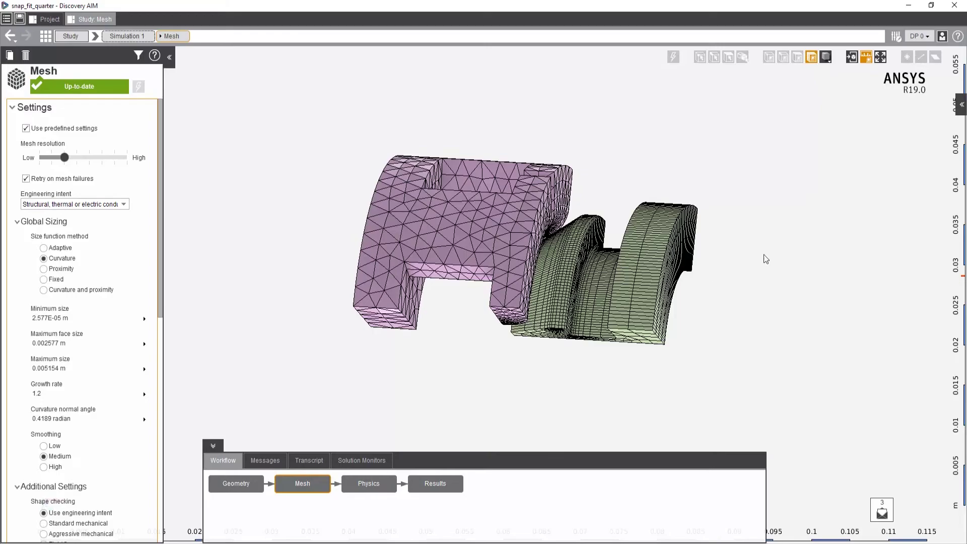
pyautogui.click(369, 482)
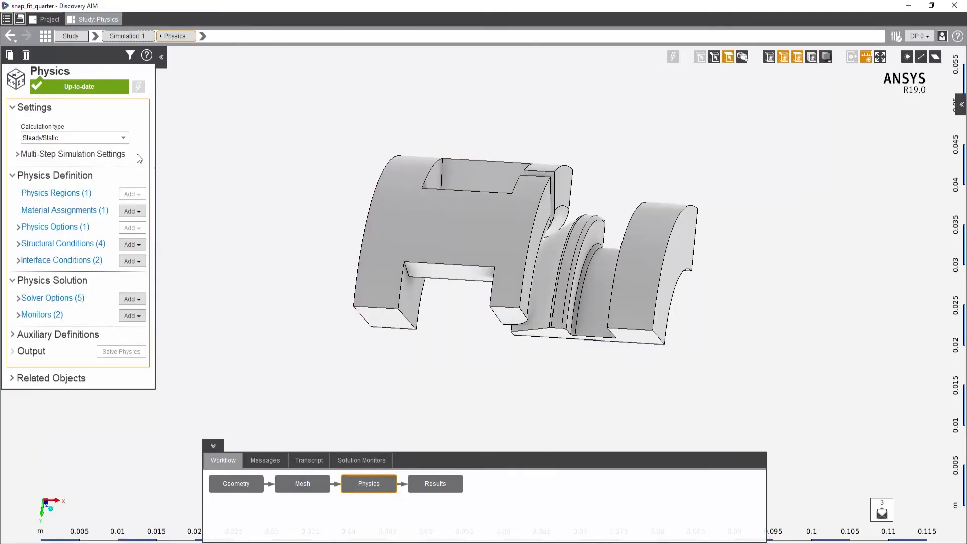
pyautogui.click(71, 260)
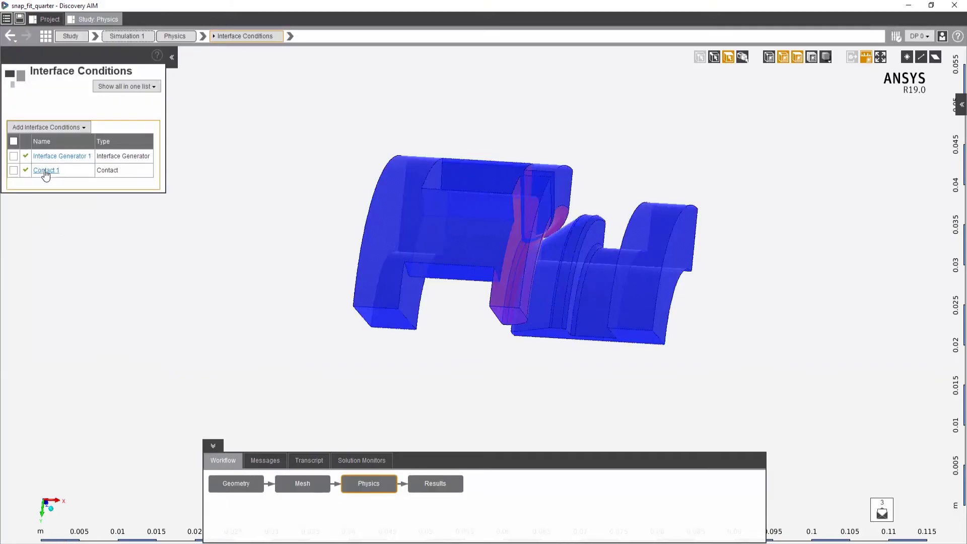
pyautogui.click(46, 171)
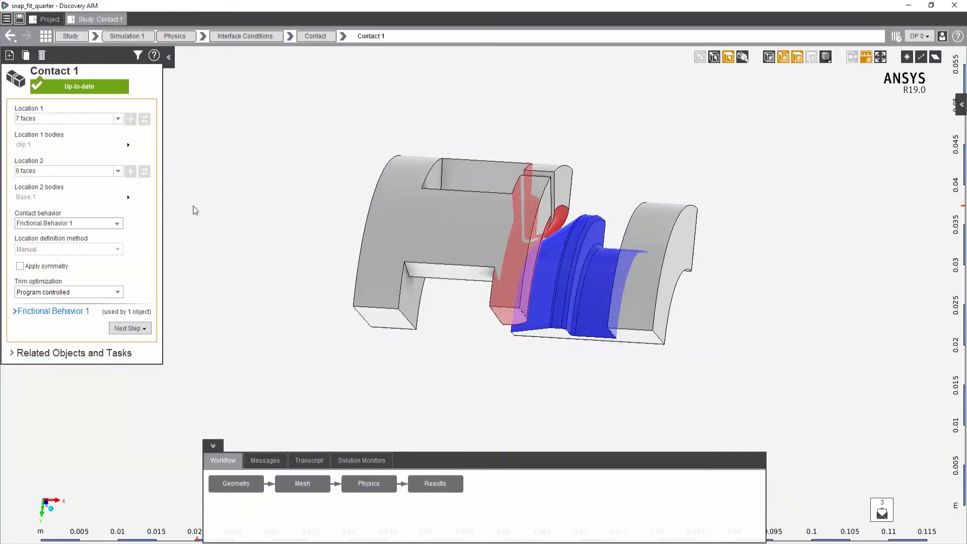
pyautogui.moveTo(324, 204)
pyautogui.mouseDown(button='middle')
pyautogui.moveTo(289, 146)
pyautogui.moveTo(313, 196)
pyautogui.mouseUp(button='middle')
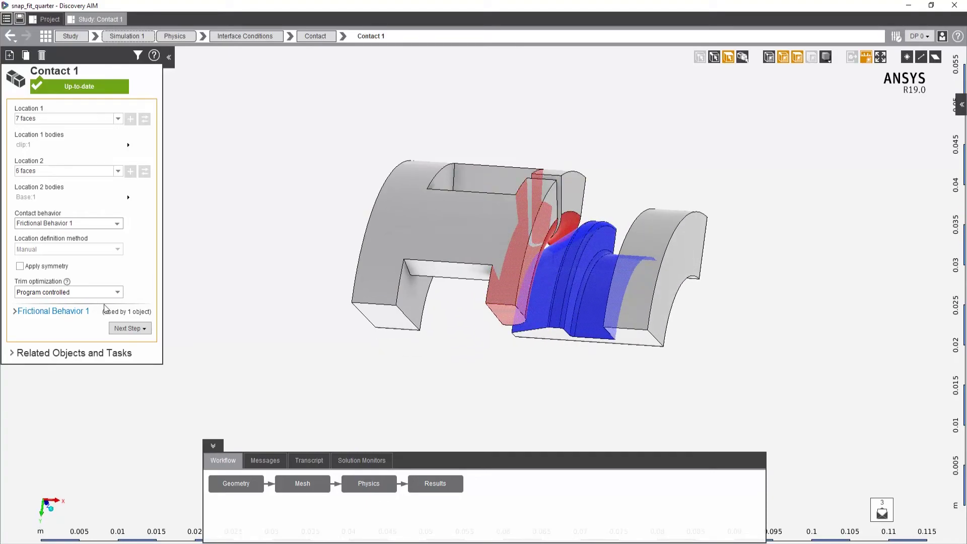
pyautogui.click(64, 310)
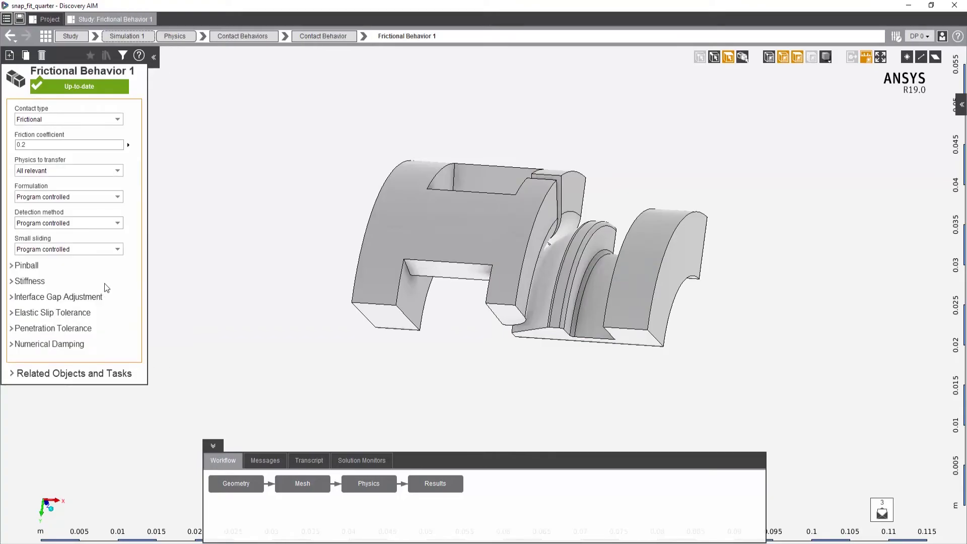
# Step: Keep the contact Frictional and expand the Pinball, Stiffness, Interface Gap Adjustment and Elastic Slip Tolerance sections
pyautogui.click(117, 120)
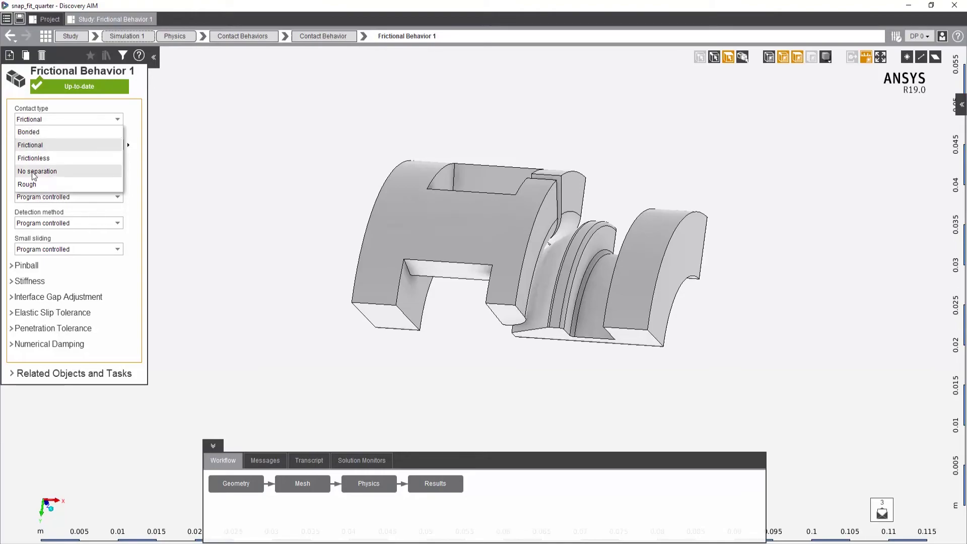
pyautogui.click(90, 119)
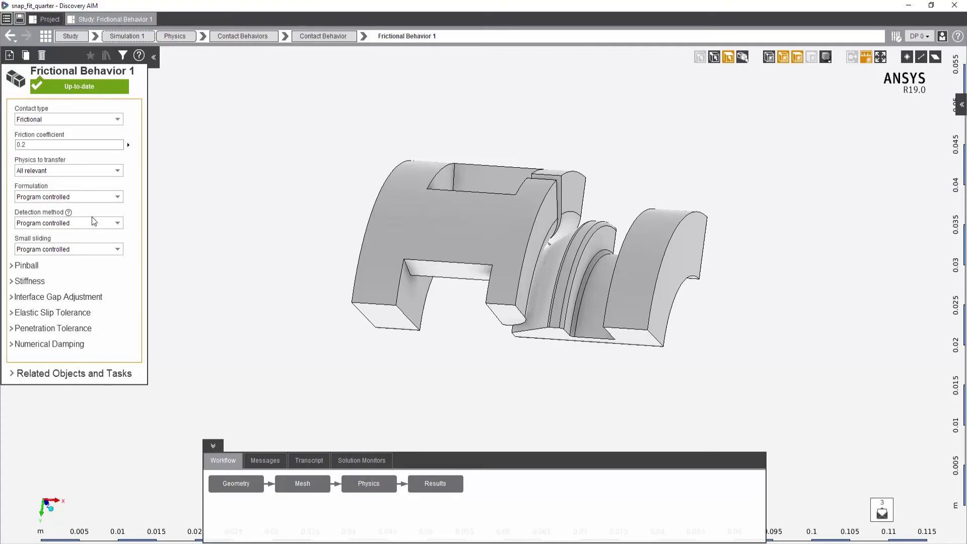
pyautogui.click(14, 267)
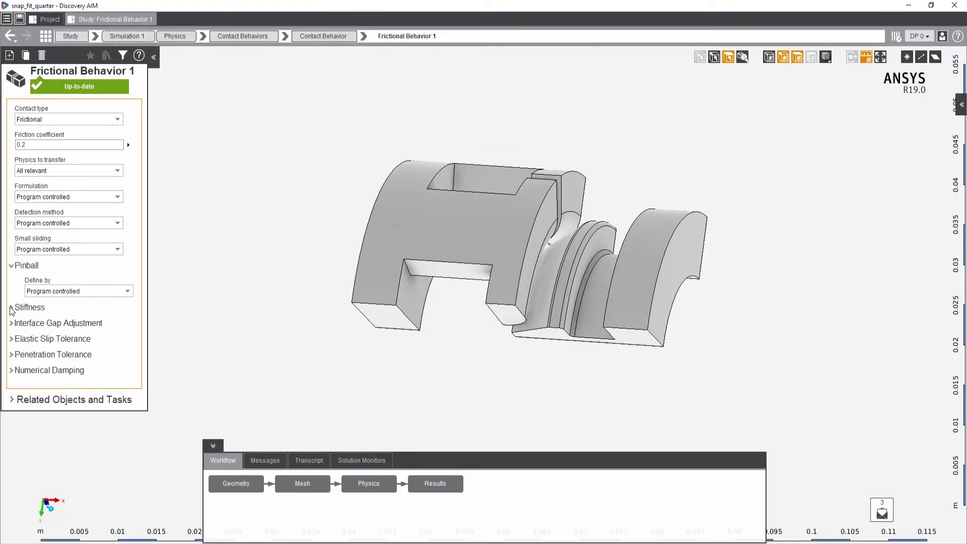
pyautogui.click(13, 308)
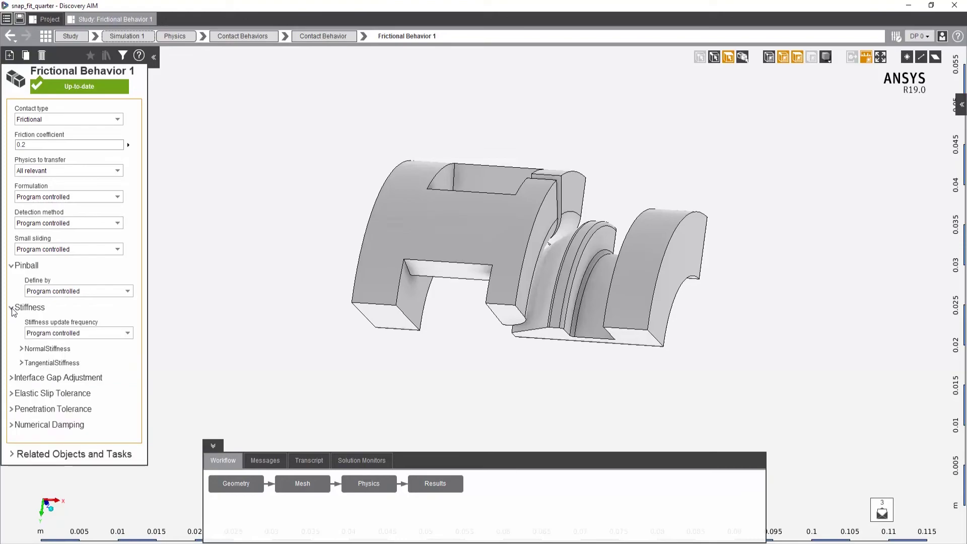
pyautogui.click(11, 378)
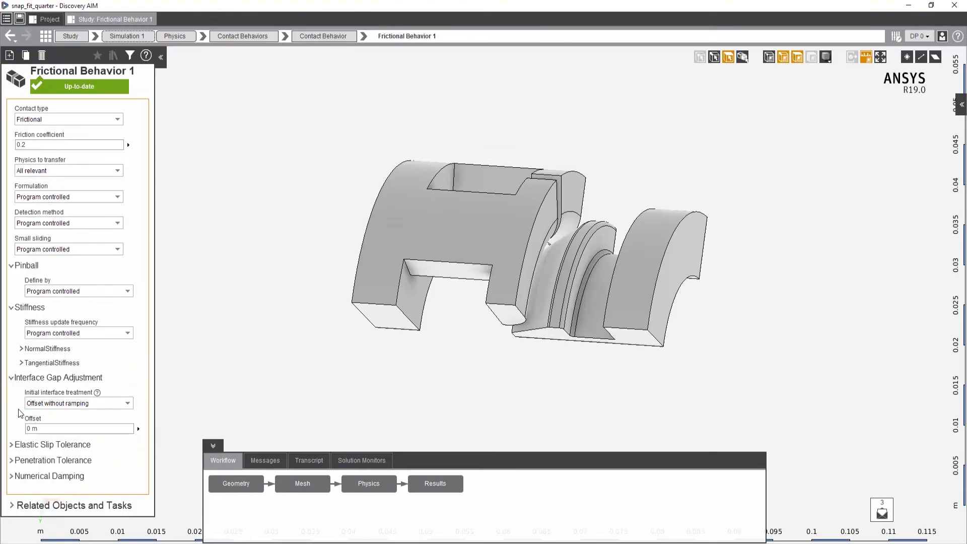
pyautogui.click(12, 445)
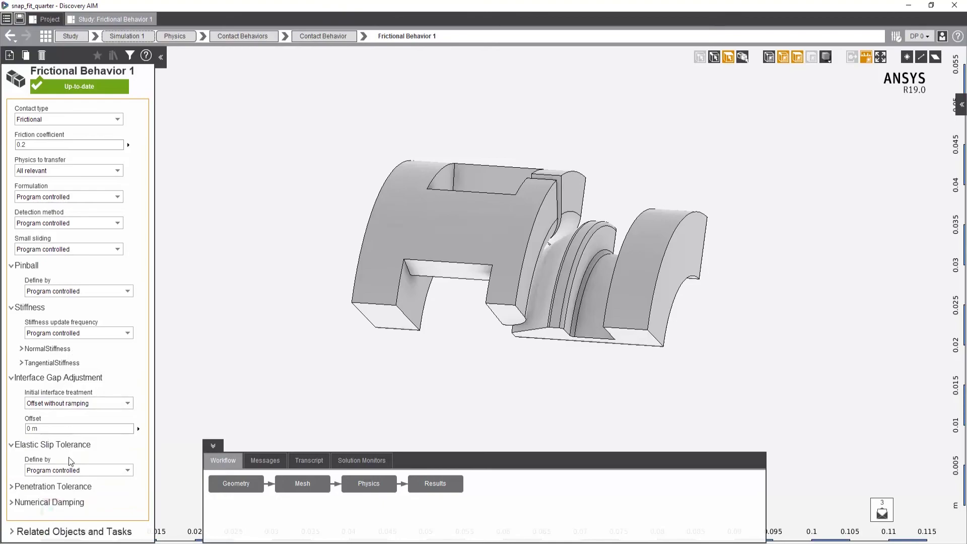